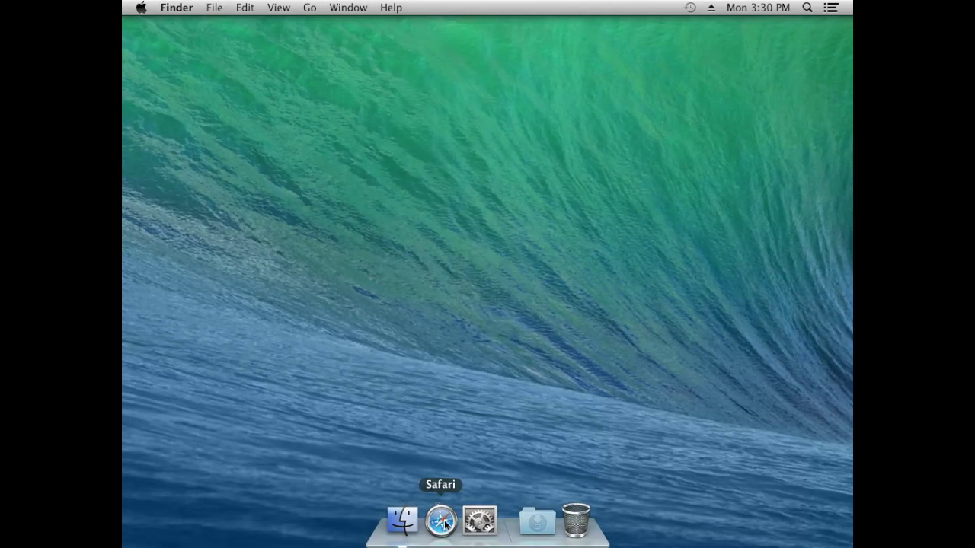
Launch Safari and go to the Paparazzi website
left_click(445, 524)
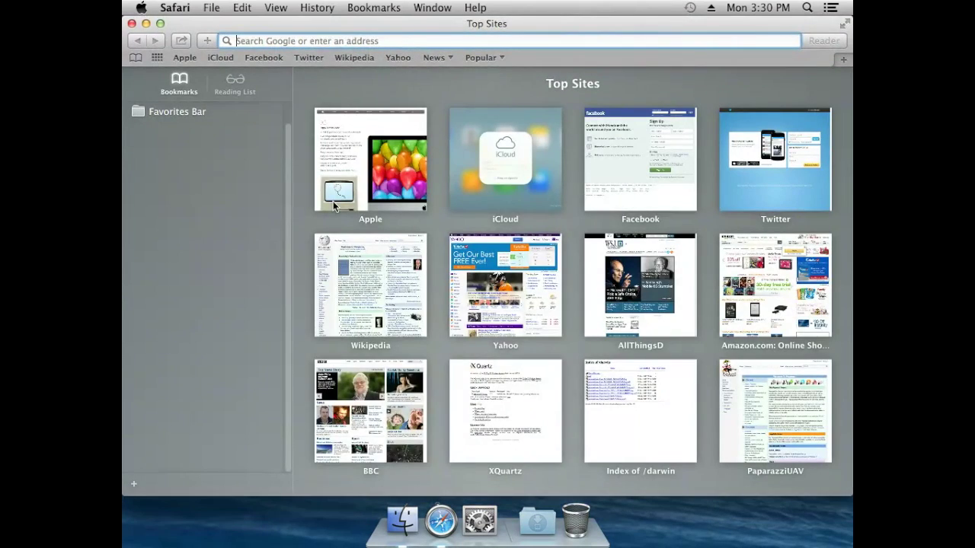
type("paparazzi")
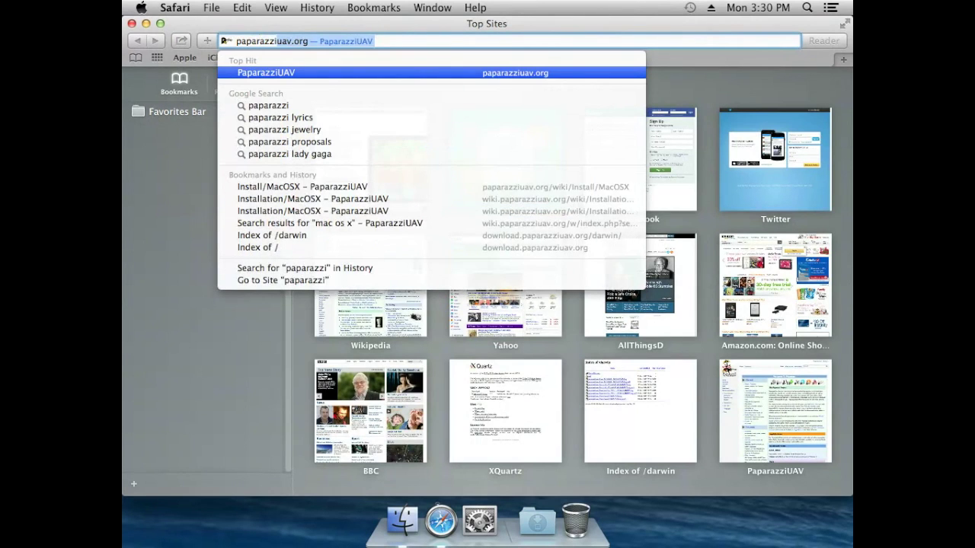
key("Return")
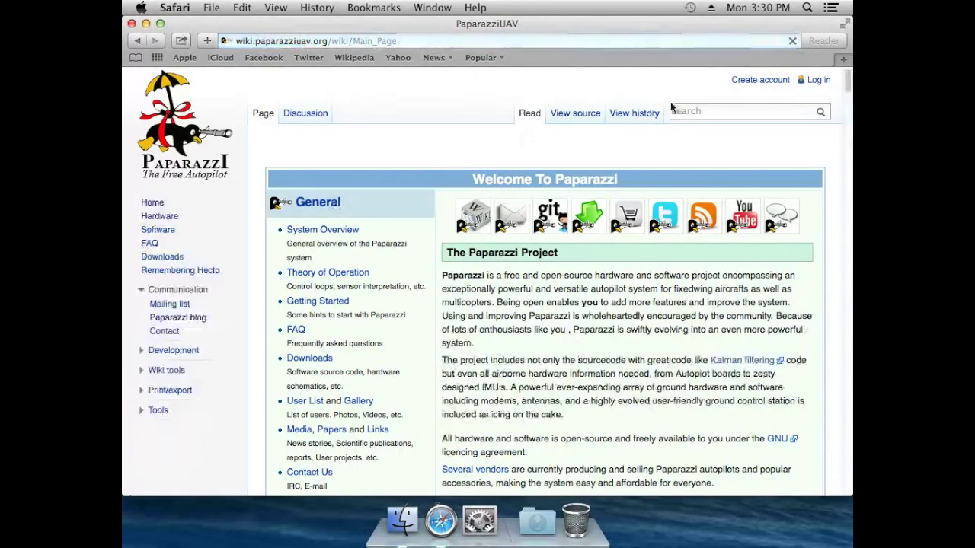
Search the Paparazzi wiki for Installation/MacOSX and open that page
left_click(695, 111)
type("In")
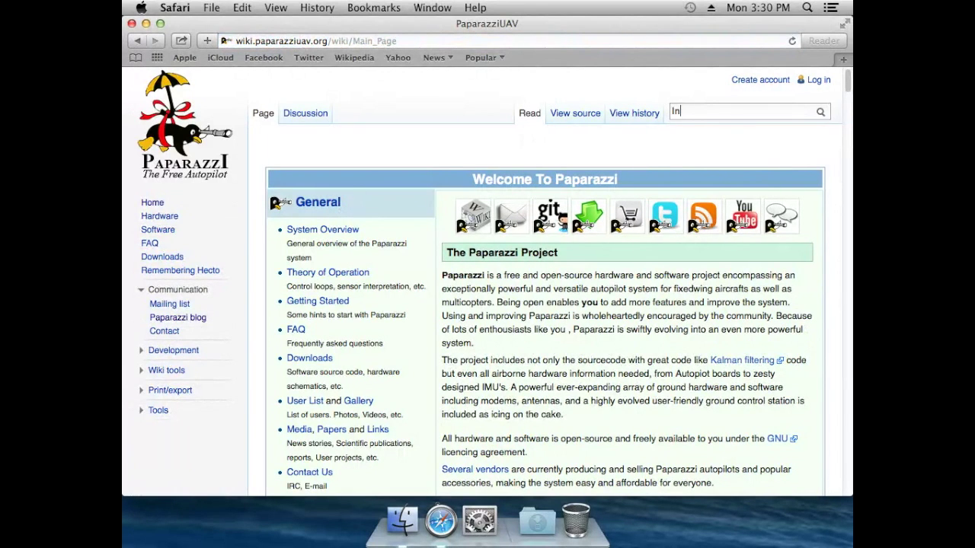
type("stallation/M")
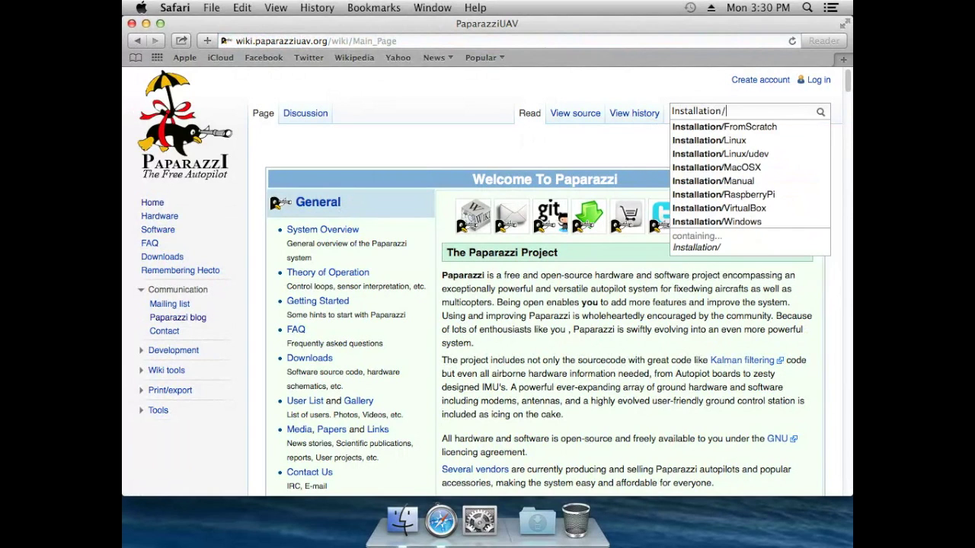
key("Down")
key("Return")
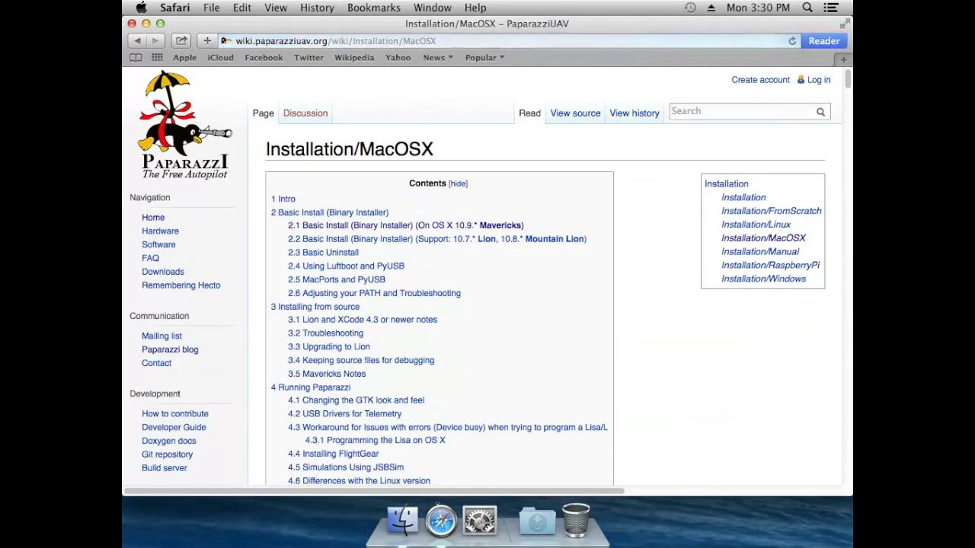
Jump to the Mavericks section and open the MacOSForge XQuartz and paparazziuav.org links in new tabs
left_click(495, 225)
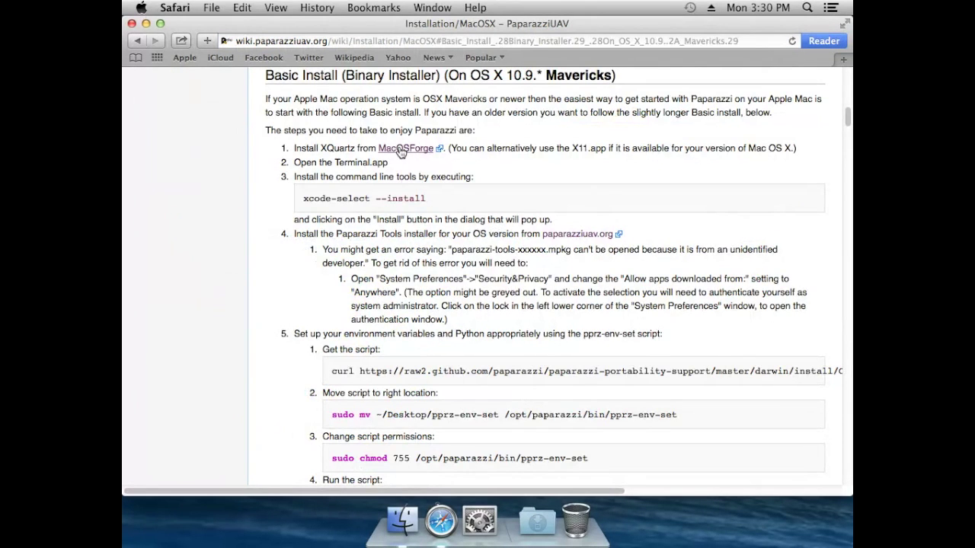
right_click(402, 148)
left_click(426, 156)
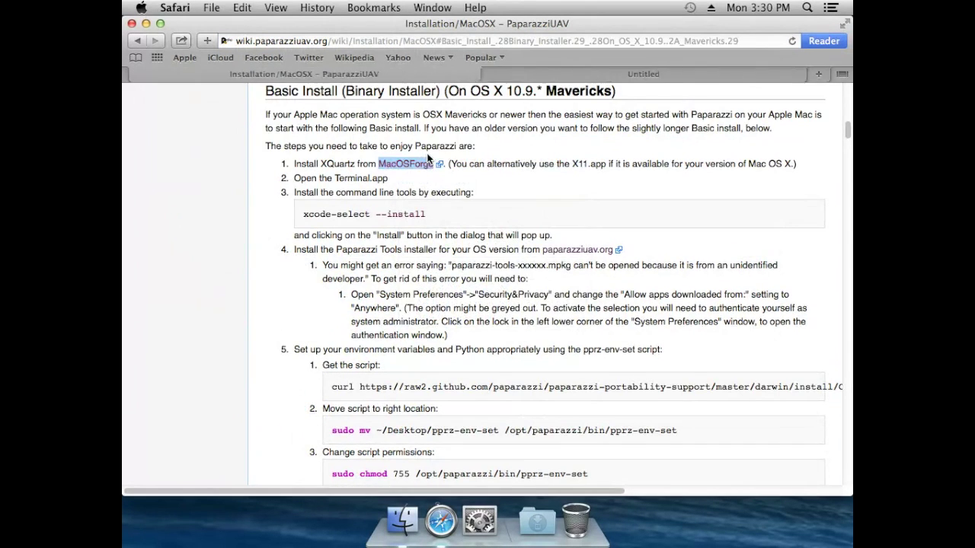
right_click(584, 252)
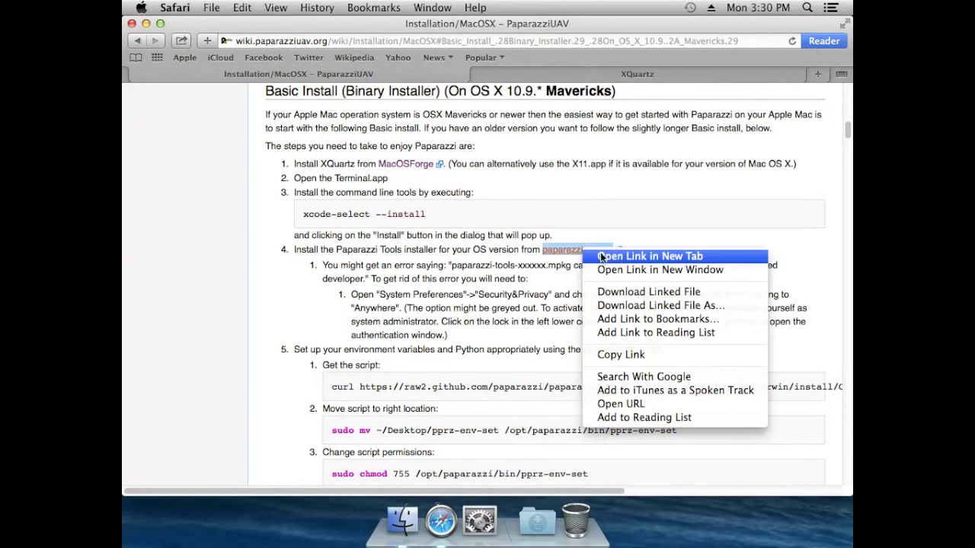
left_click(624, 257)
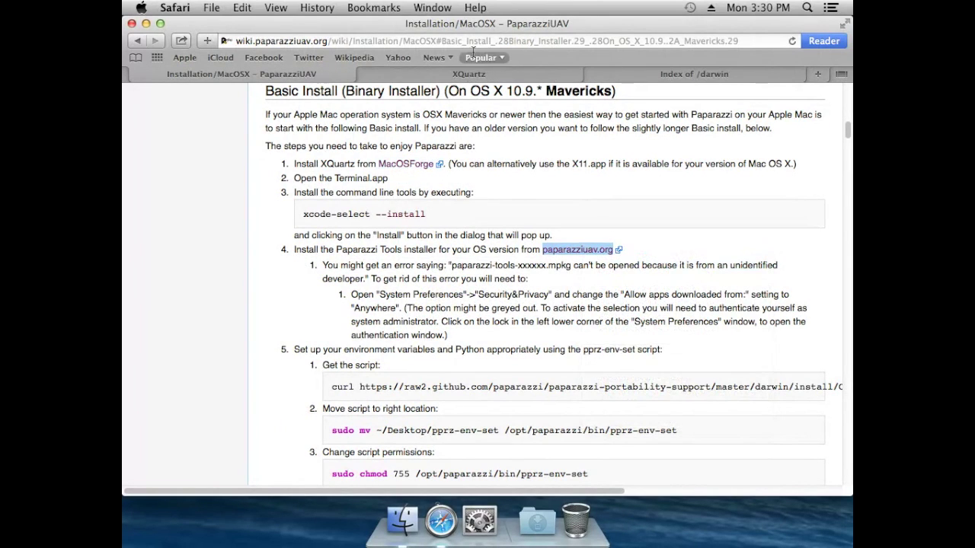
Download XQuartz-2.7.5.dmg from the XQuartz tab, then show the Index of /darwin listing
left_click(465, 76)
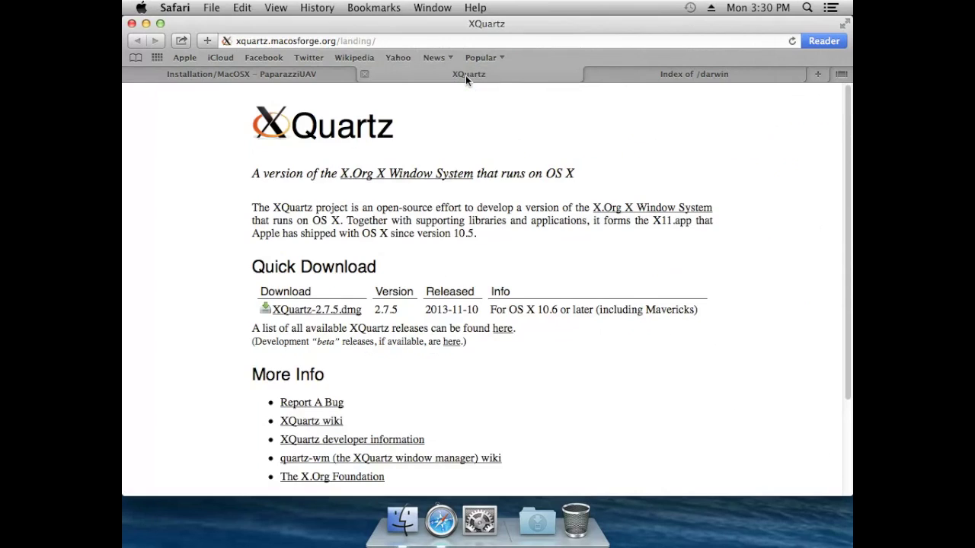
left_click(310, 309)
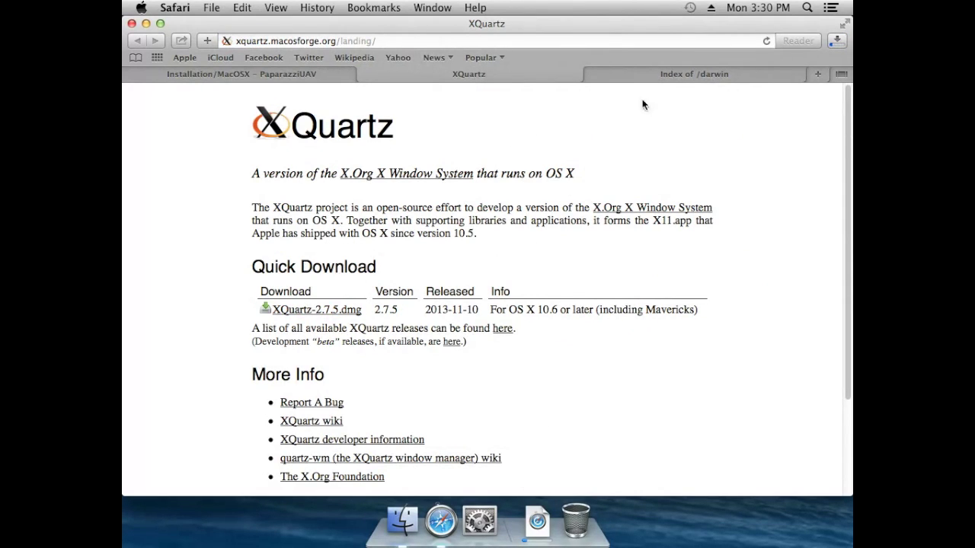
left_click(665, 73)
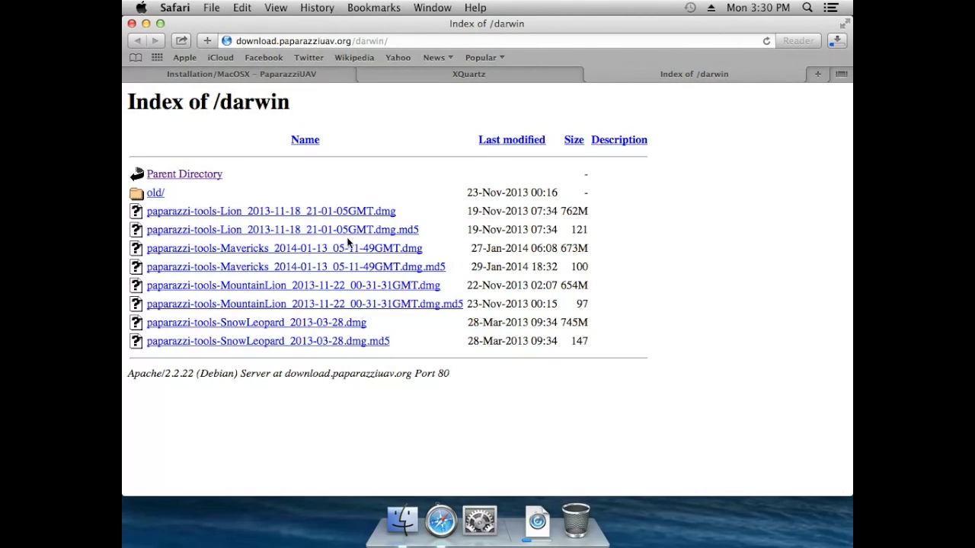
Download the paparazzi-tools-Mavericks .dmg and check that it and XQuartz-2.7.5.dmg finish downloading
left_click(341, 252)
left_click(836, 40)
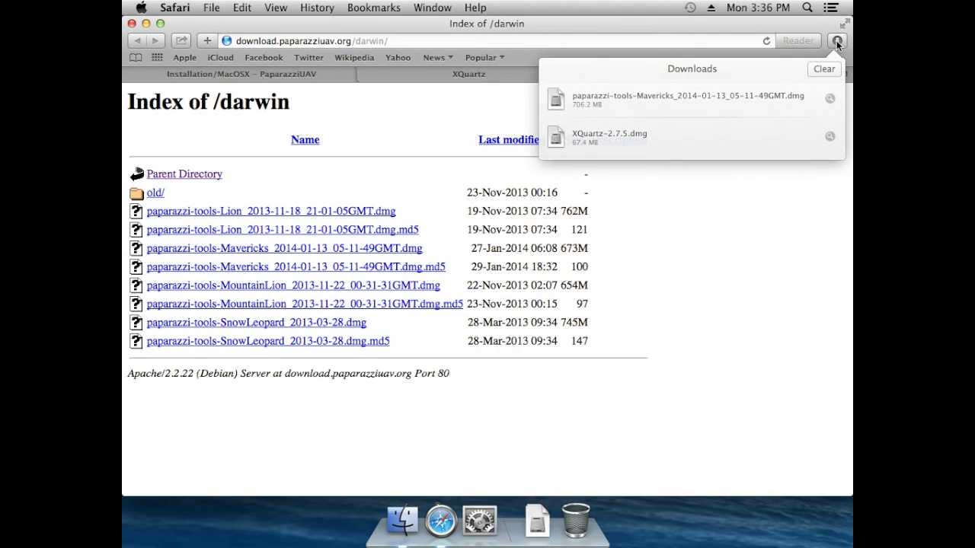
left_click(554, 143)
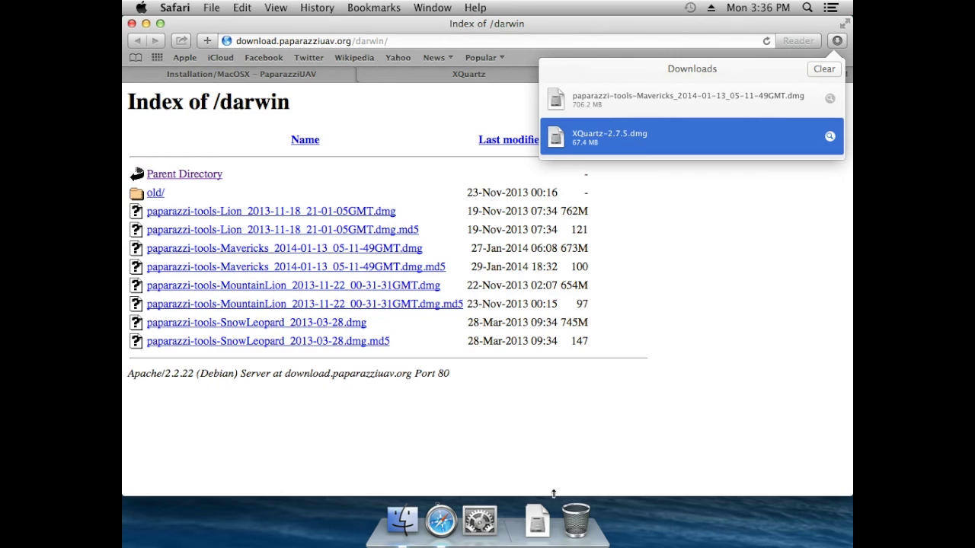
left_click(538, 524)
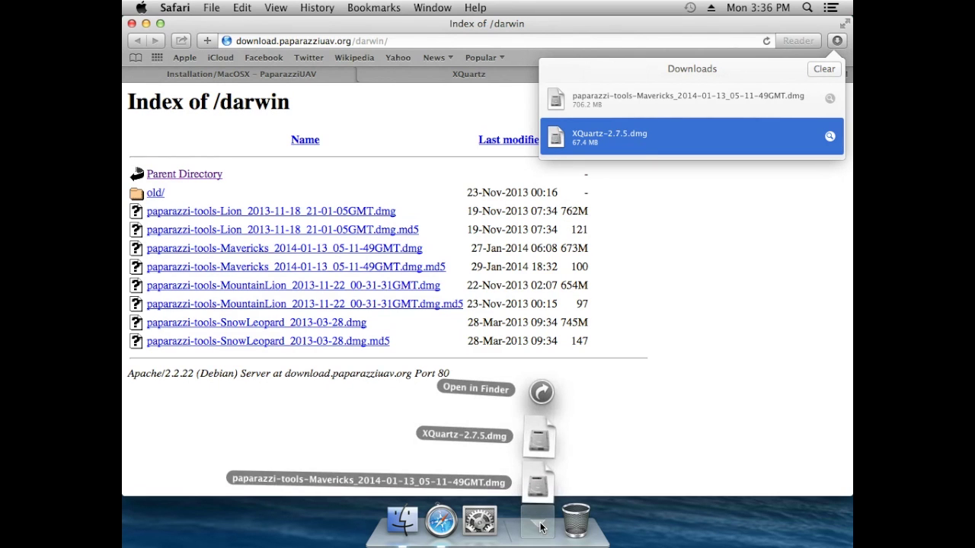
Mount XQuartz-2.7.5.dmg from the Downloads stack and minimize Safari to see its window
left_click(539, 442)
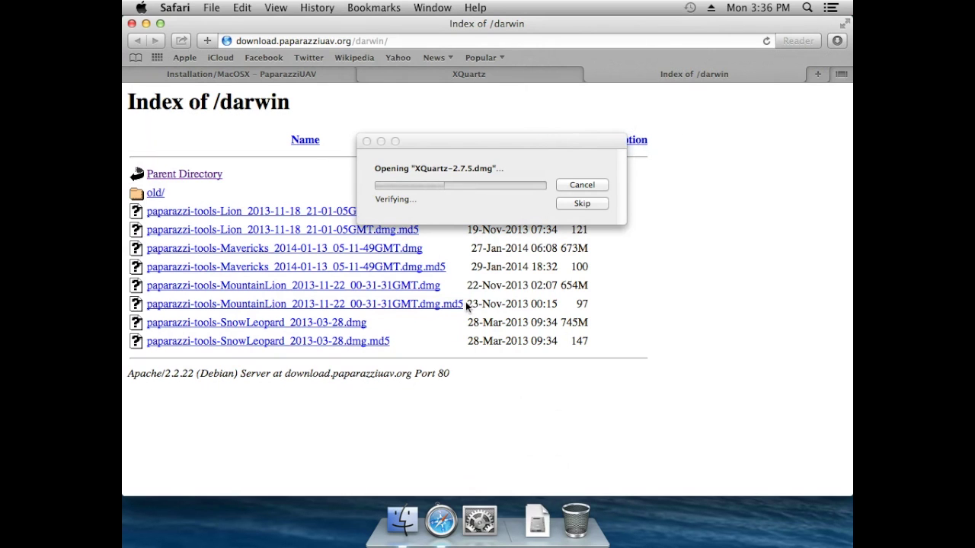
left_click(145, 23)
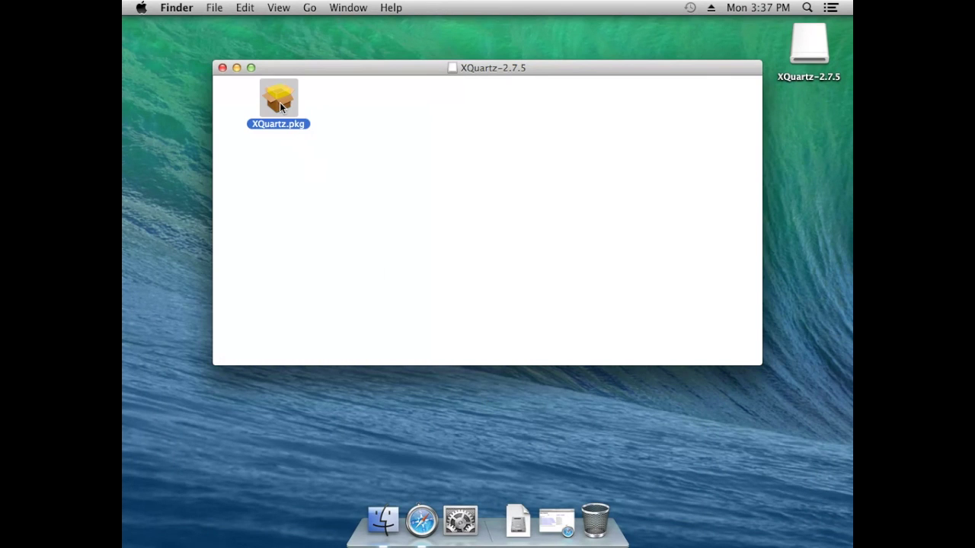
Run XQuartz.pkg, accept the license and start the standard installation
double_click(279, 102)
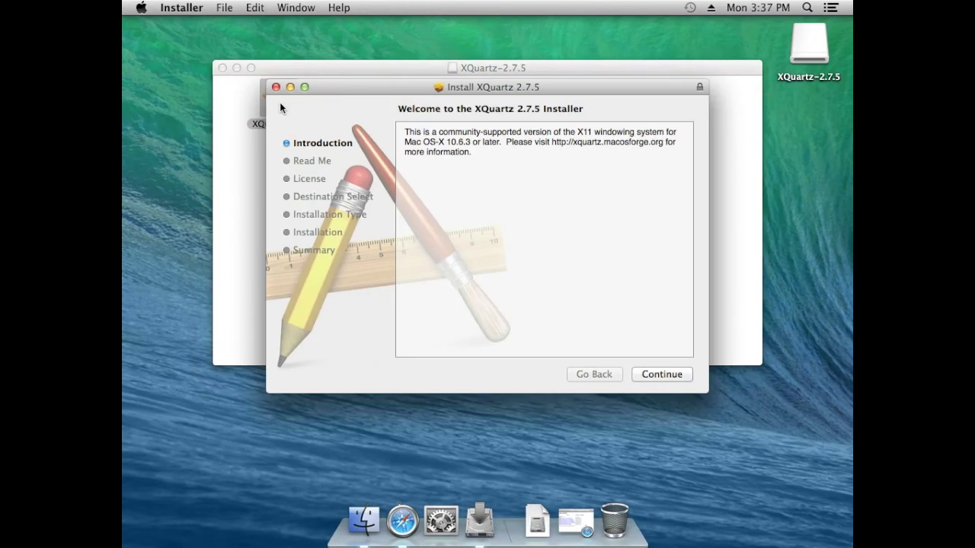
left_click(659, 374)
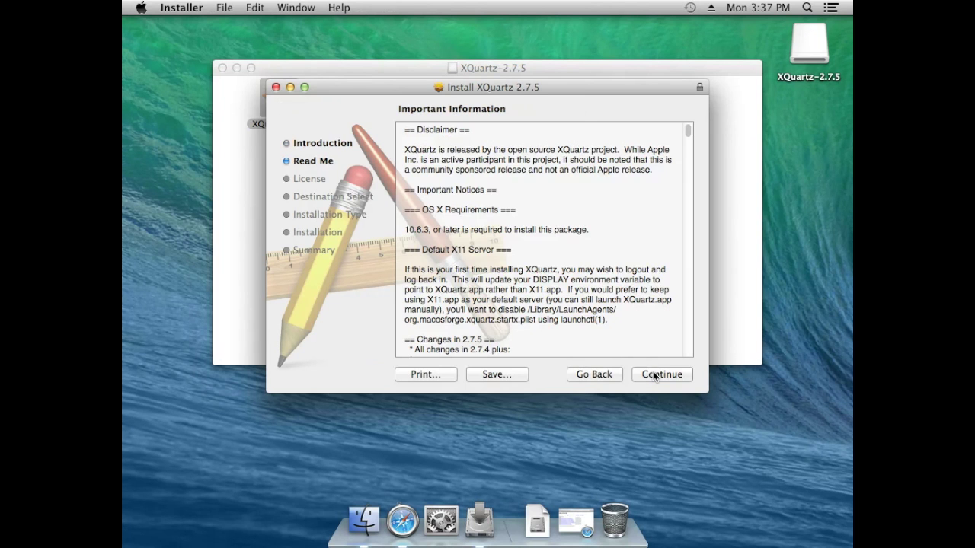
left_click(652, 374)
left_click(653, 374)
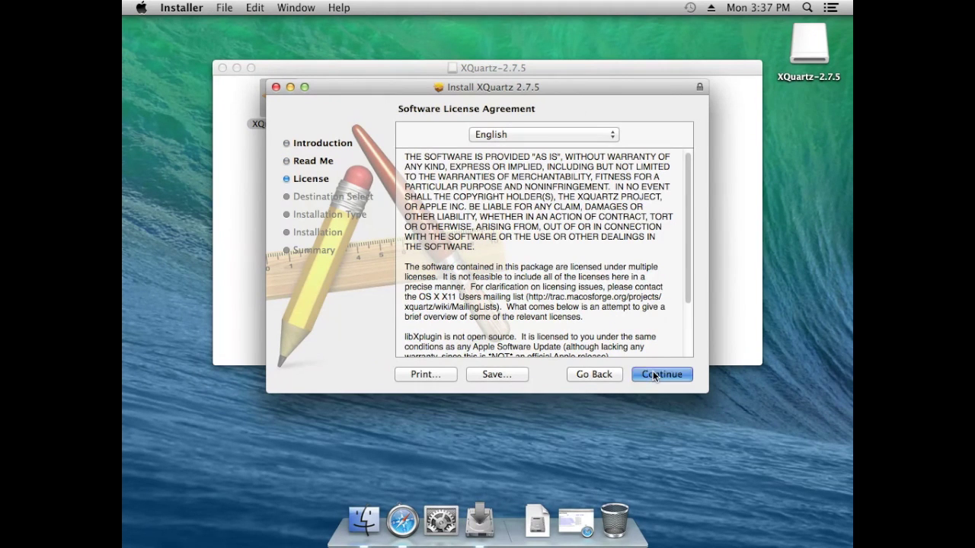
left_click(622, 202)
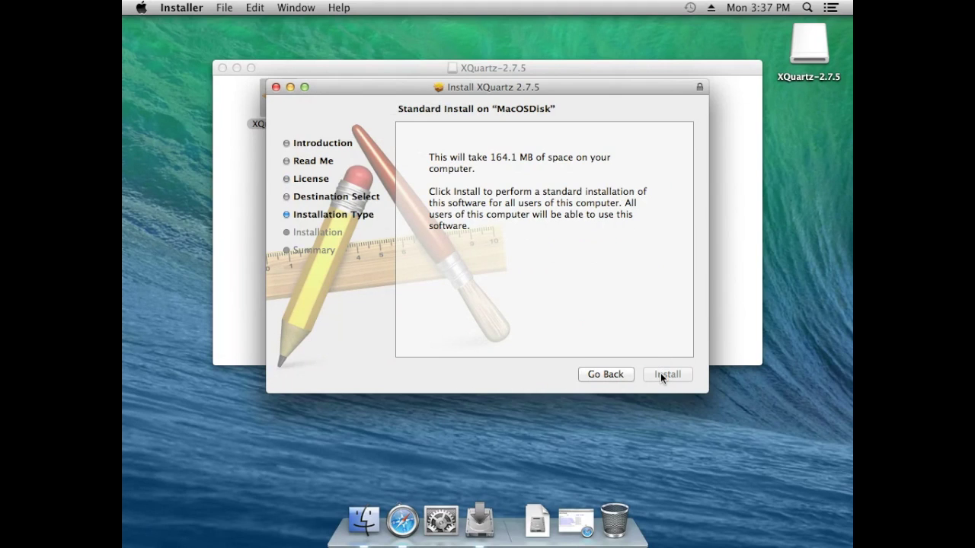
left_click(660, 374)
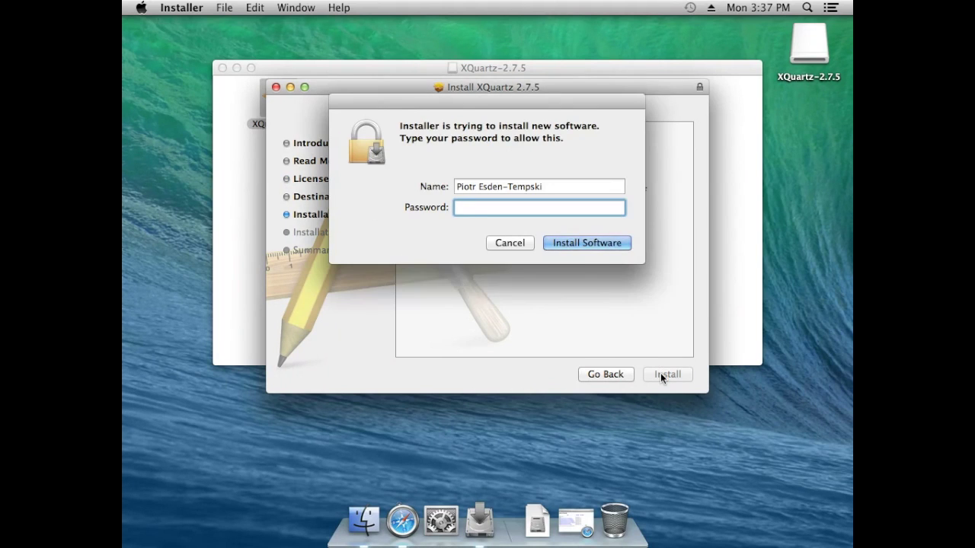
Authorize with the account password, dismiss the log-out reminder, and close the finished installer
type("•••••••")
key("Return")
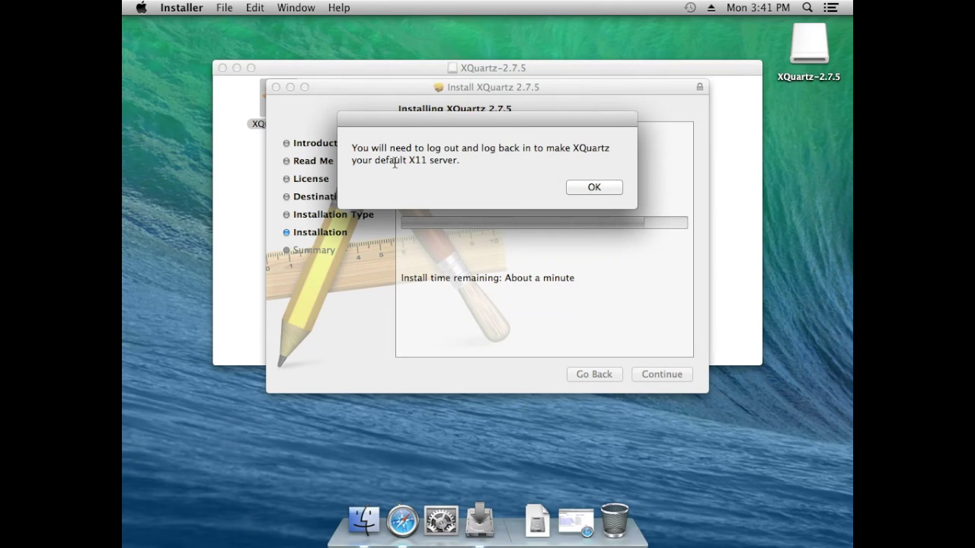
left_click_drag(353, 147, 482, 163)
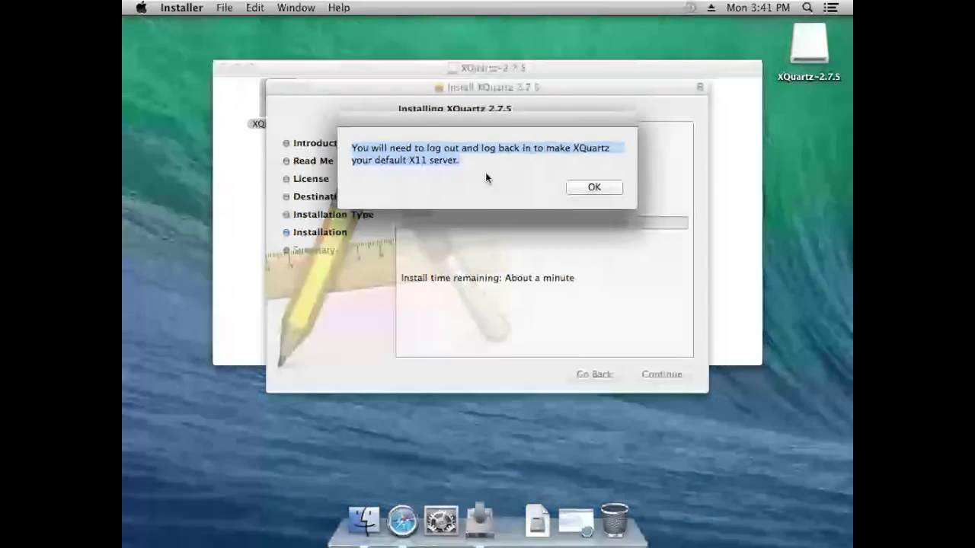
left_click(590, 185)
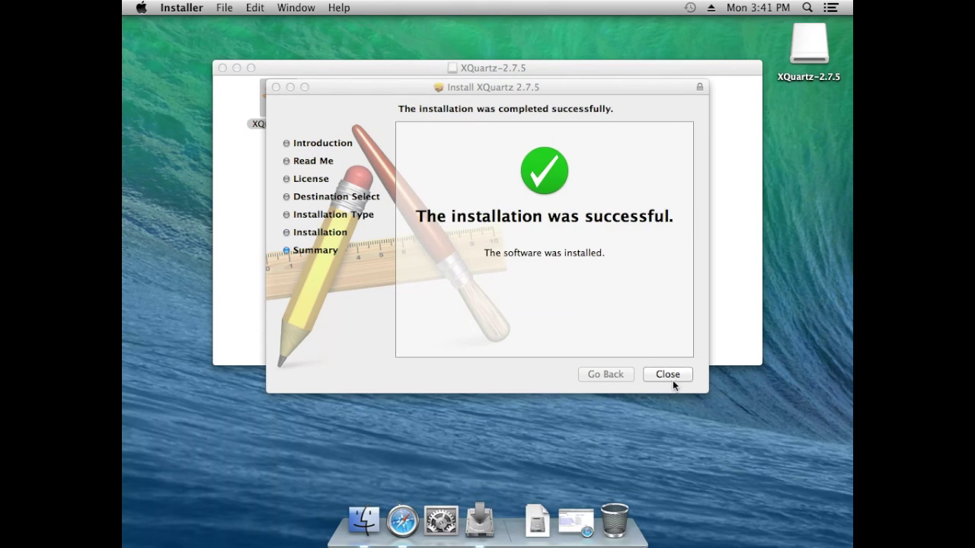
left_click(670, 375)
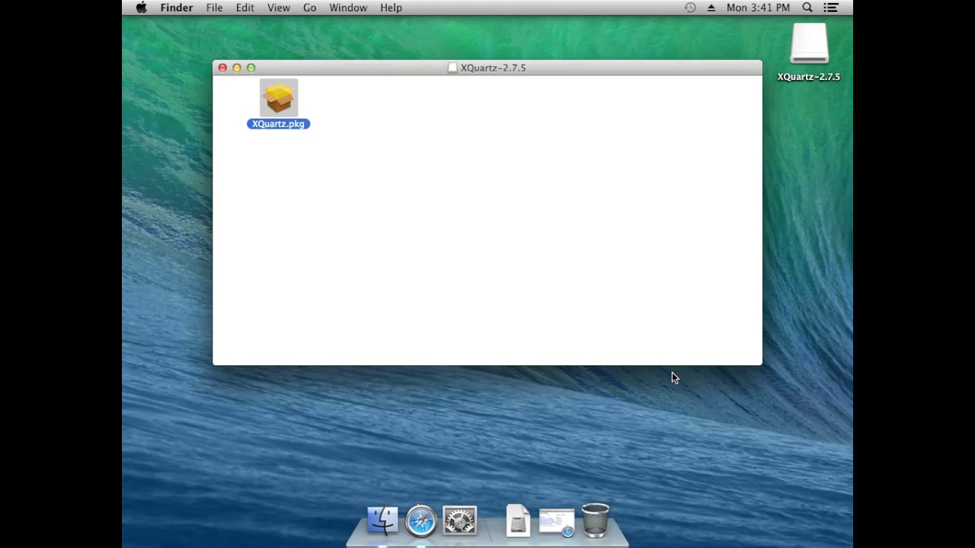
Close the XQuartz-2.7.5 window, log out, and log back in with the account password
left_click(222, 67)
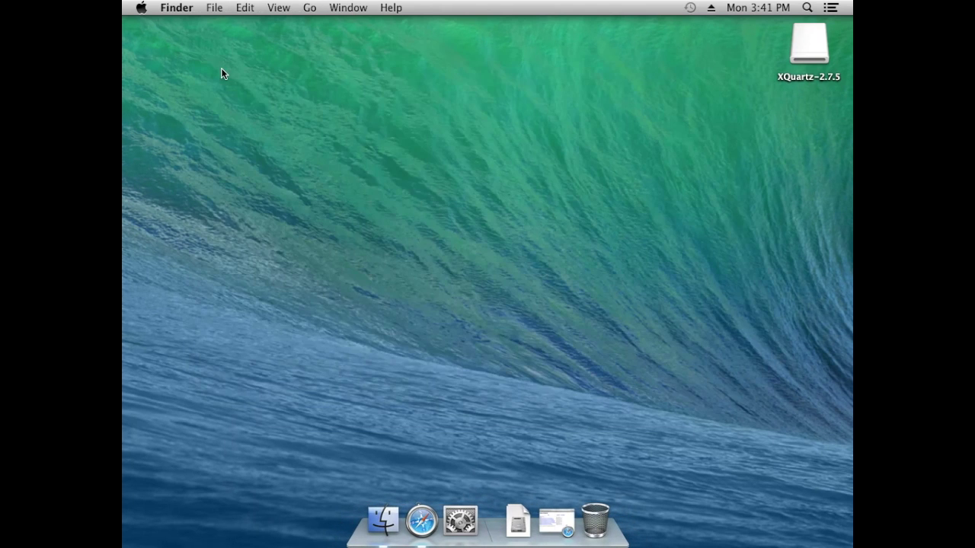
left_click(141, 7)
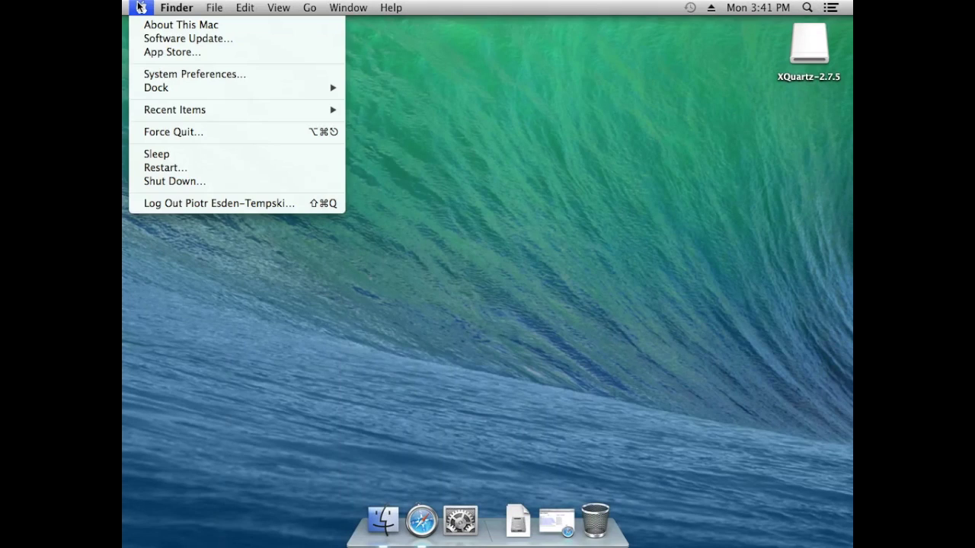
left_click(175, 203)
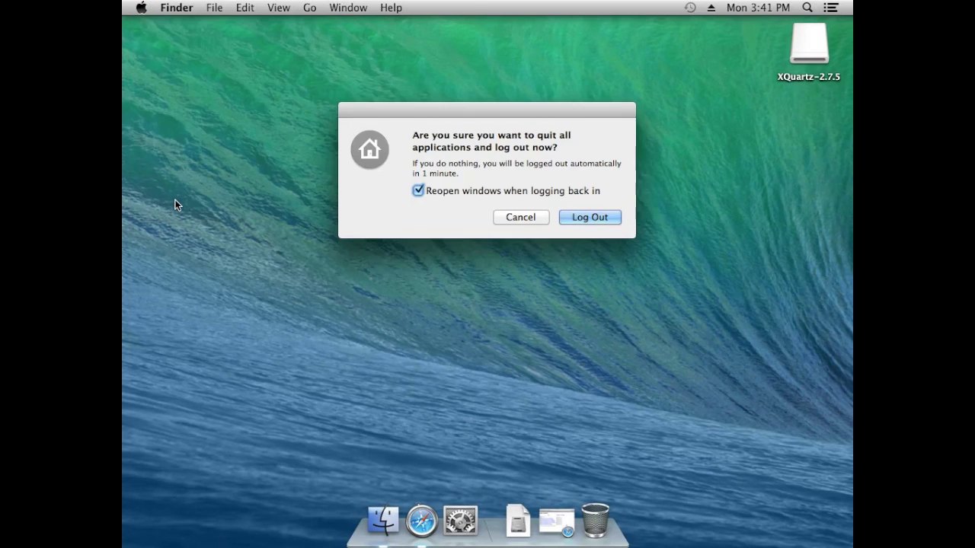
left_click(605, 217)
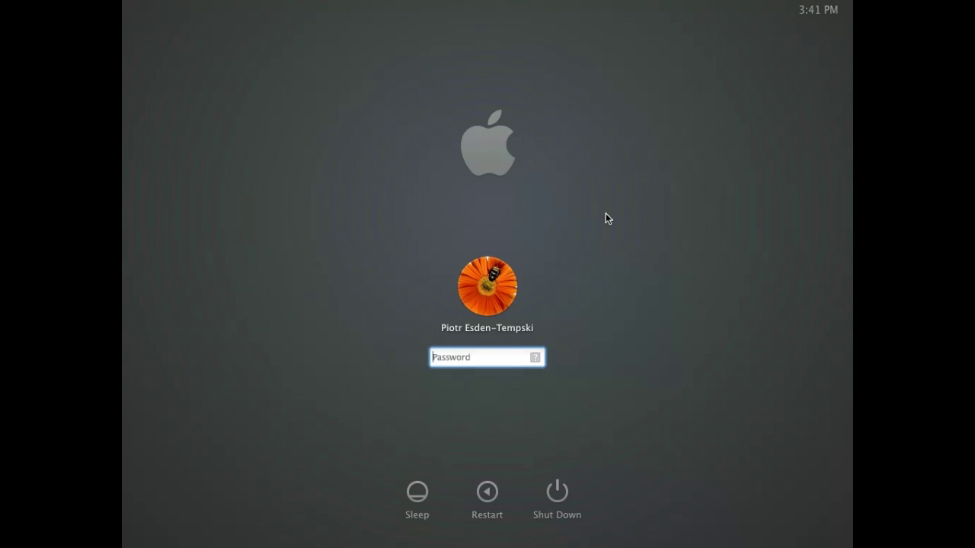
type("••")
key("Return")
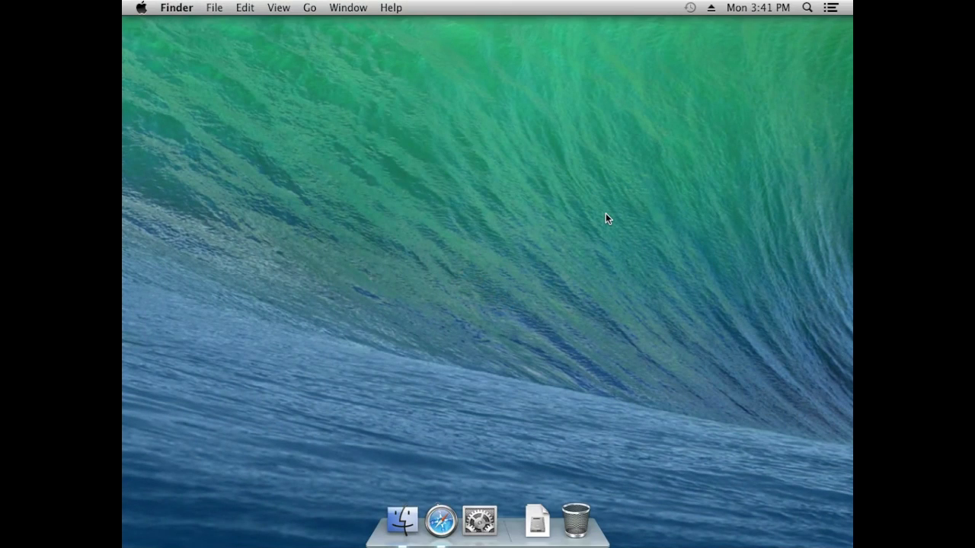
Open Terminal via Spotlight and enlarge its text size twice
left_click(809, 6)
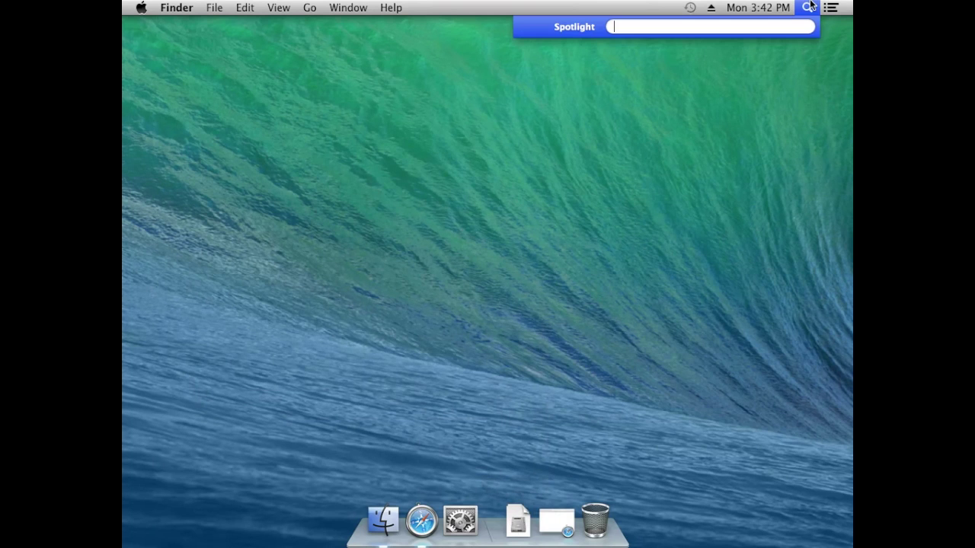
type("Terminal")
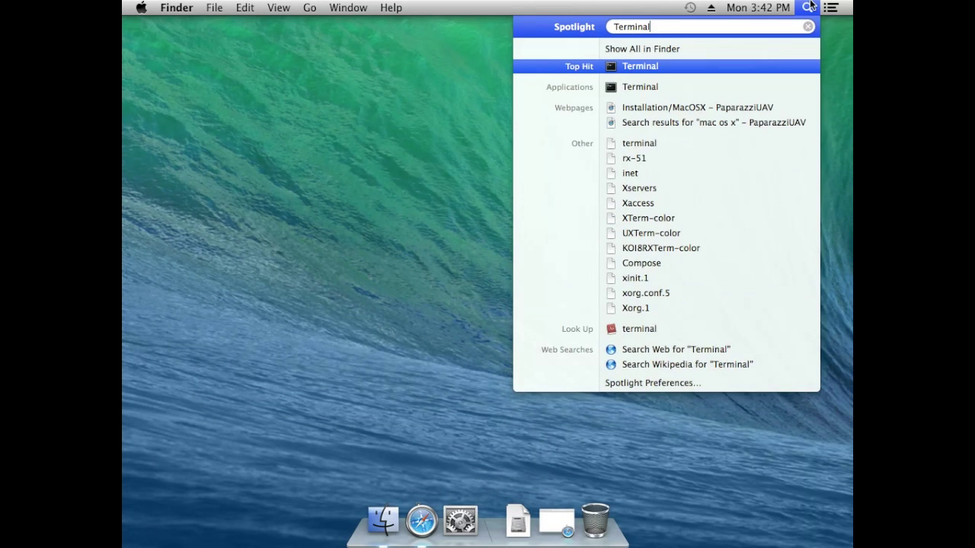
key("Return")
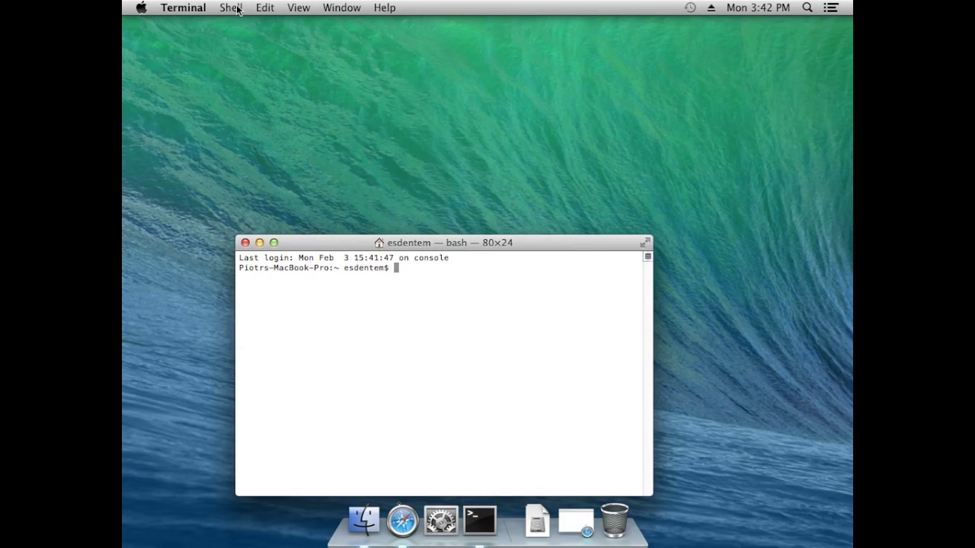
left_click(291, 9)
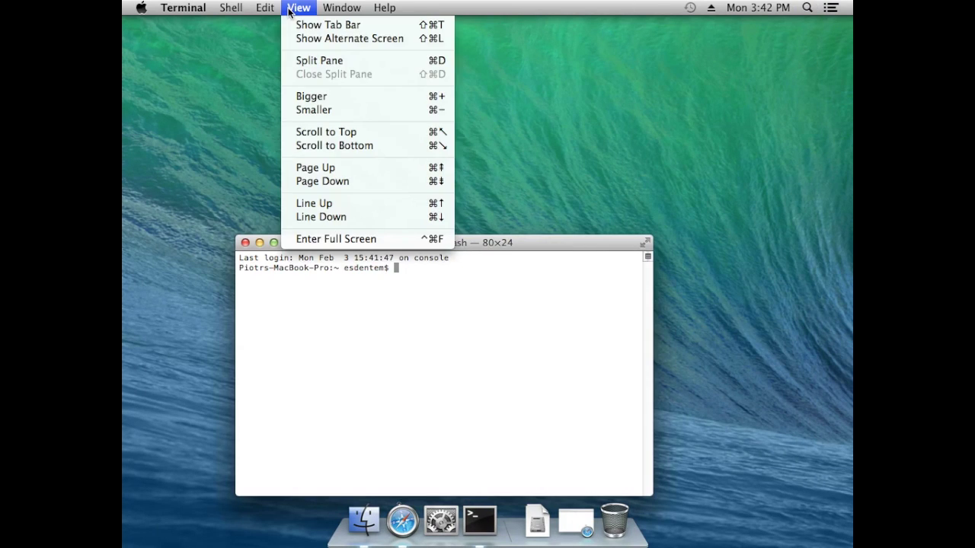
left_click(315, 98)
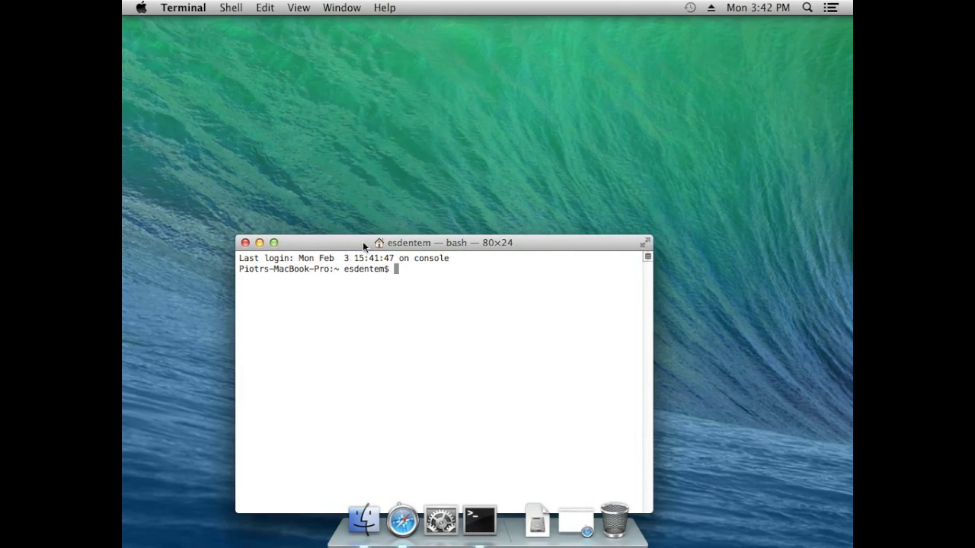
key("super+plus")
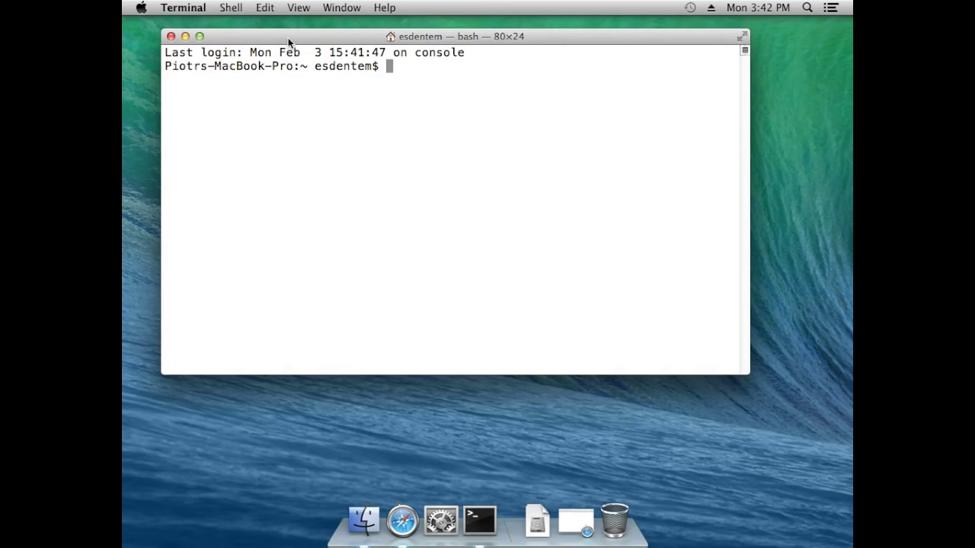
Run xcode-select --install and install the Command Line Developer Tools, accepting the license
type("xcode-select ")
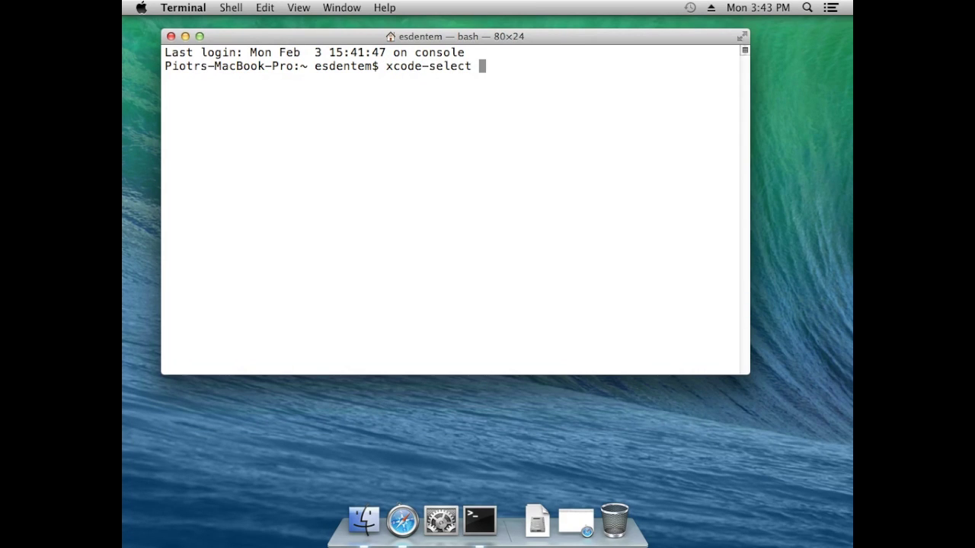
type("--install")
key("Return")
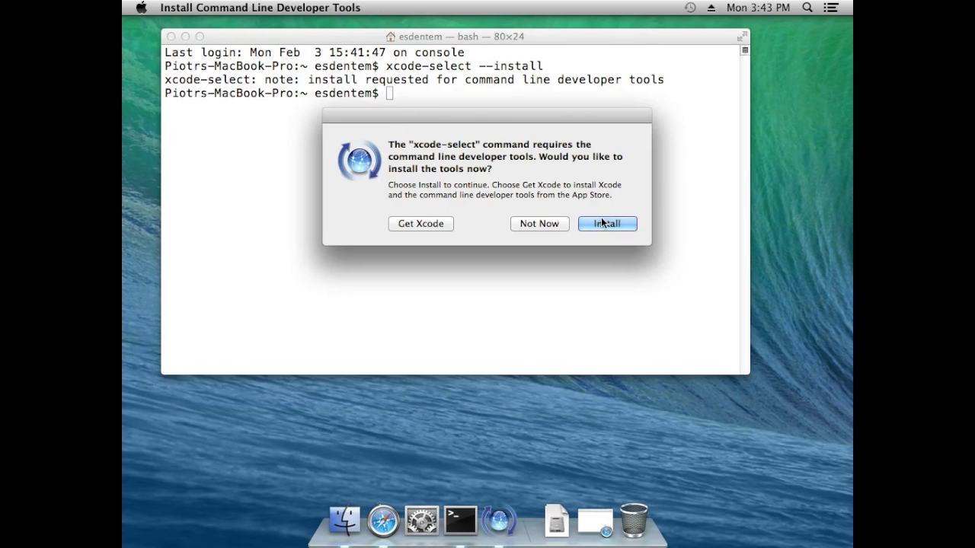
left_click(604, 222)
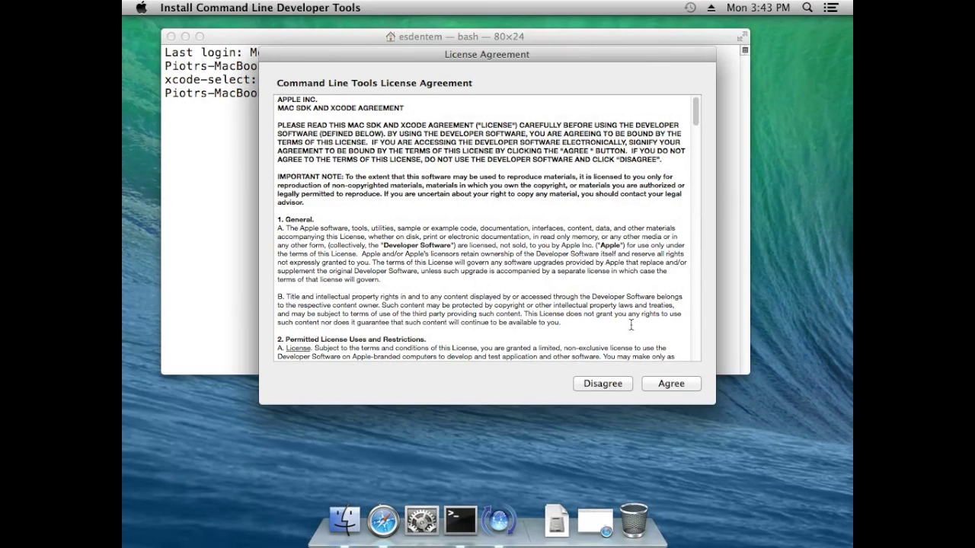
left_click(659, 388)
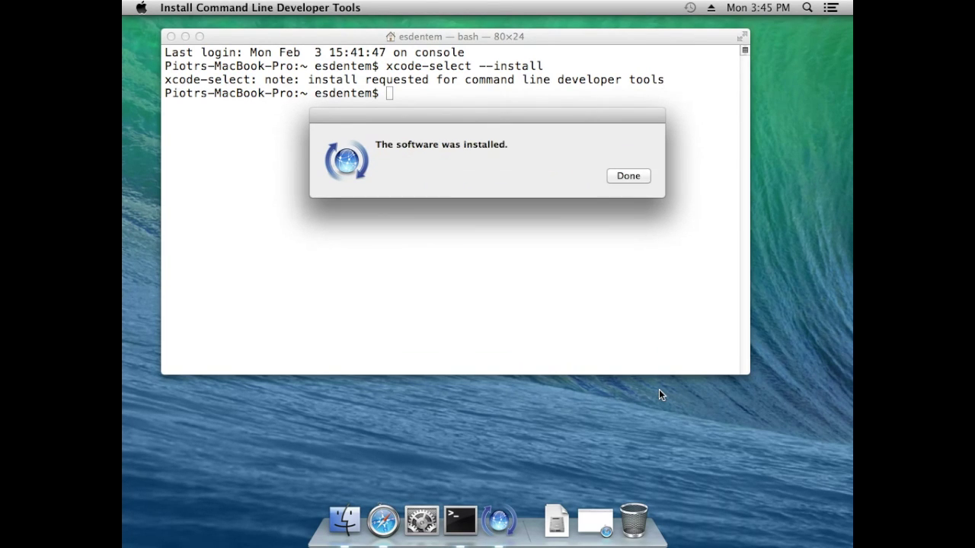
left_click(628, 176)
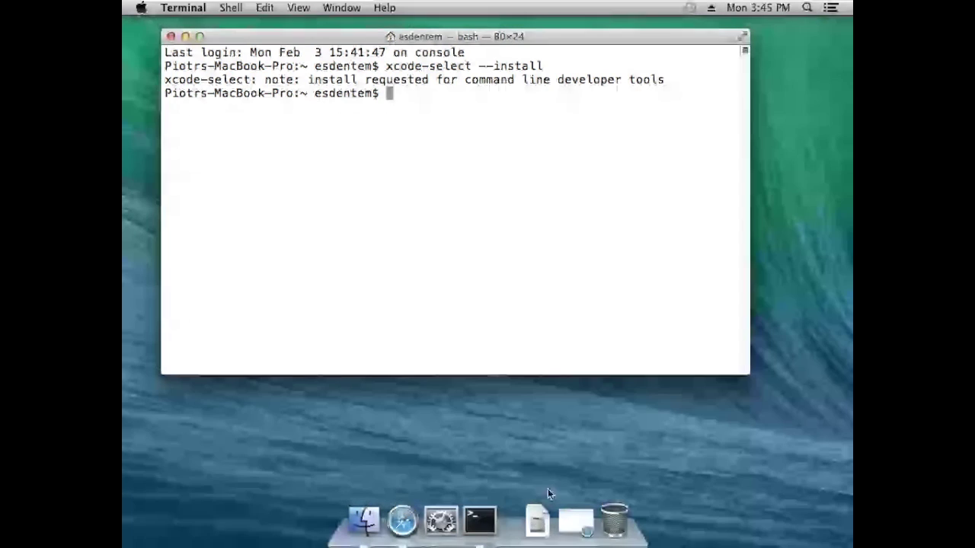
Open the Paparazzi Tools disk image and try launching paparazzi-tools-2013.03.26_1.mpkg, dismissing the unidentified-developer warning
left_click(540, 523)
left_click(539, 486)
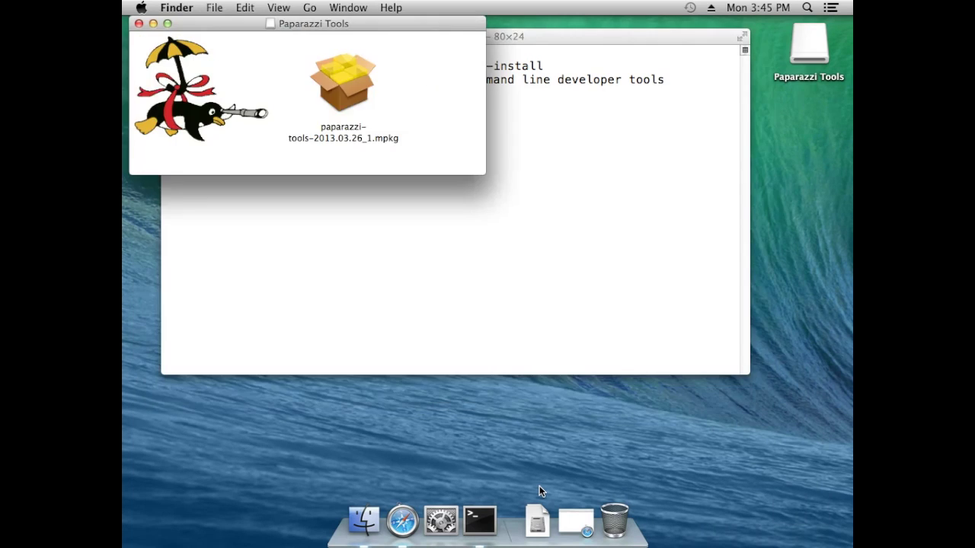
left_click(344, 84)
double_click(343, 85)
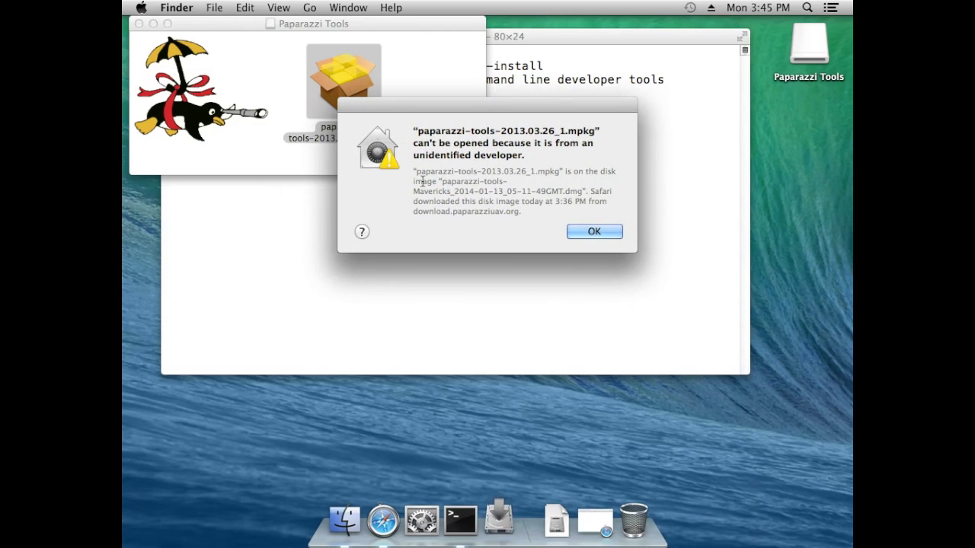
left_click(595, 231)
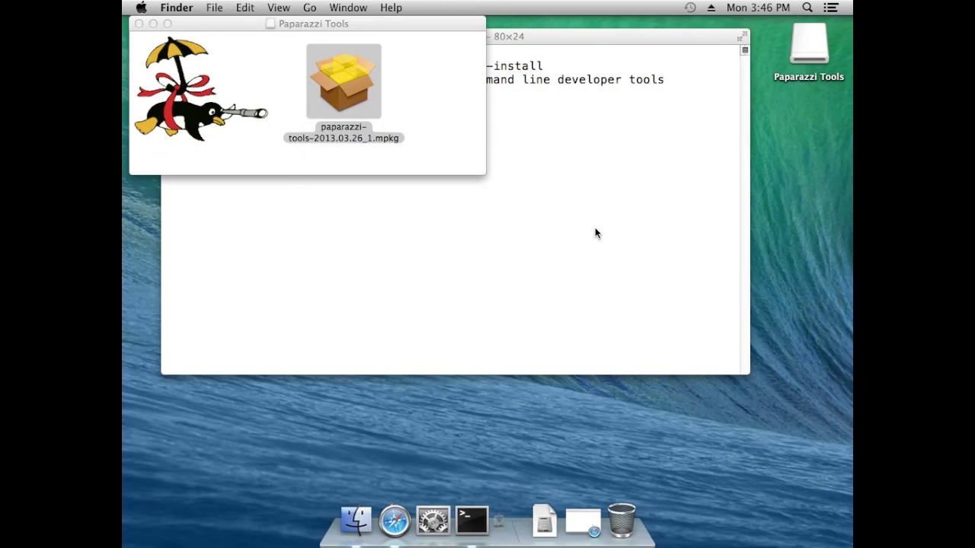
In Security & Privacy, unlock with the password, allow apps from Anywhere, then close System Preferences
left_click(141, 8)
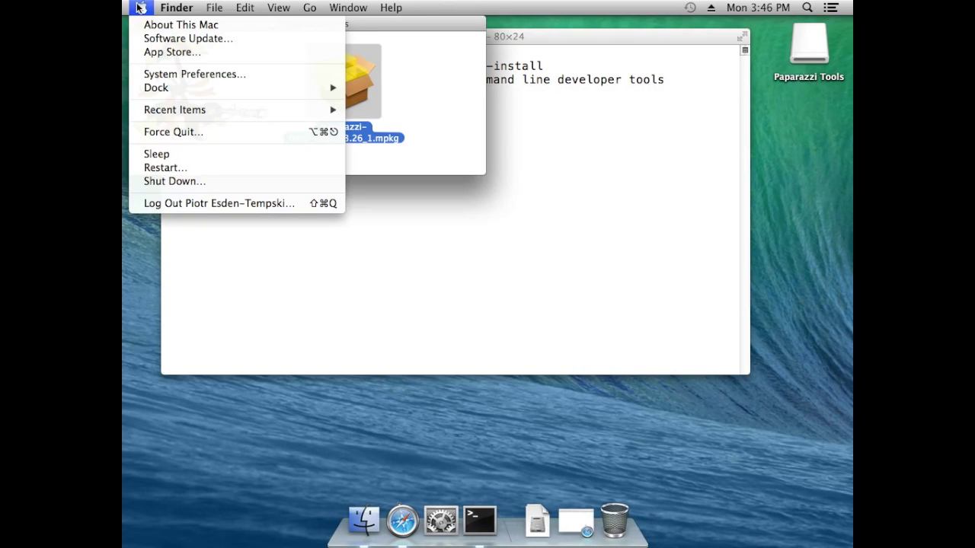
left_click(159, 74)
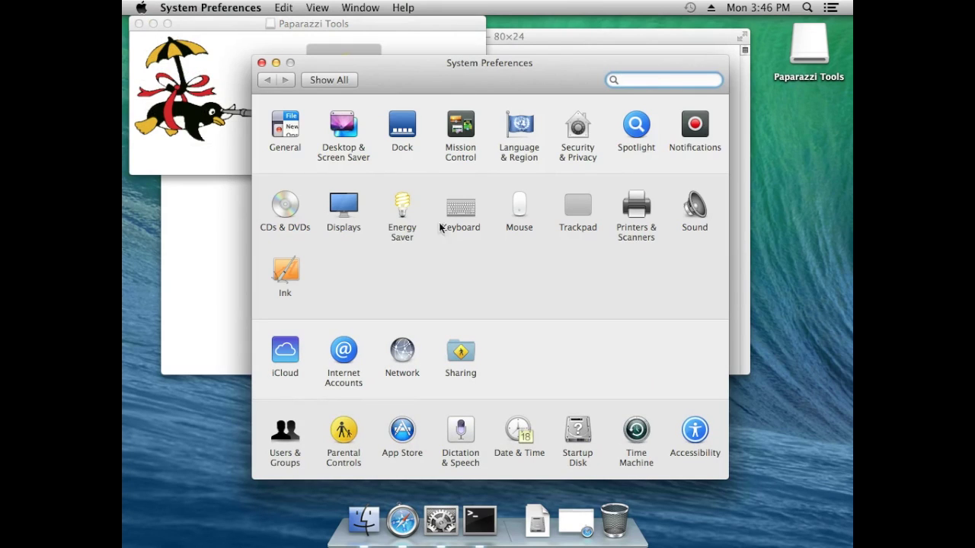
left_click(574, 124)
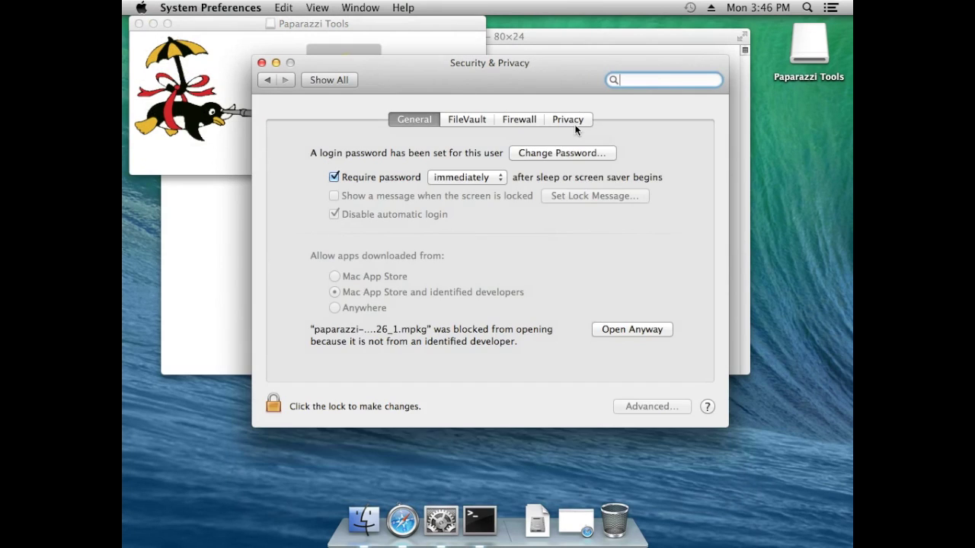
left_click(273, 405)
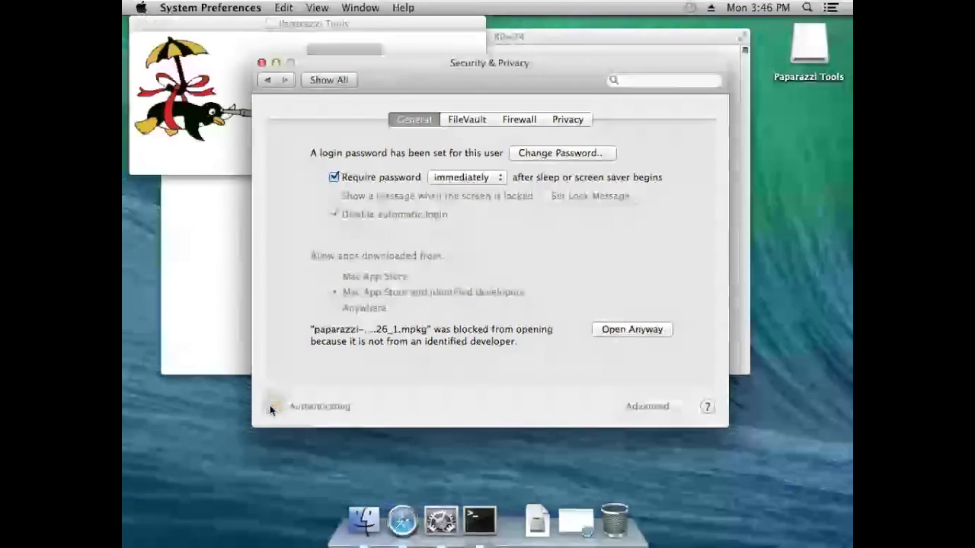
type("********")
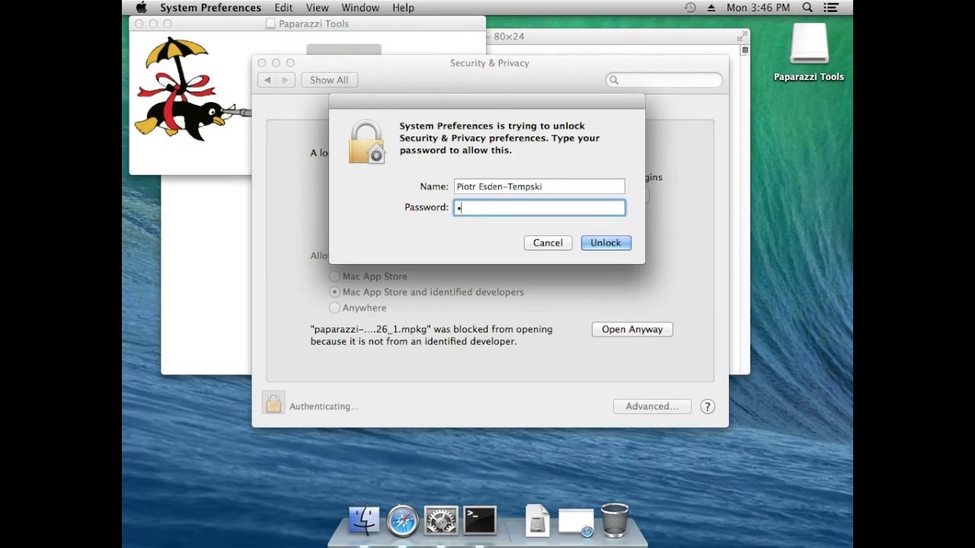
key("Return")
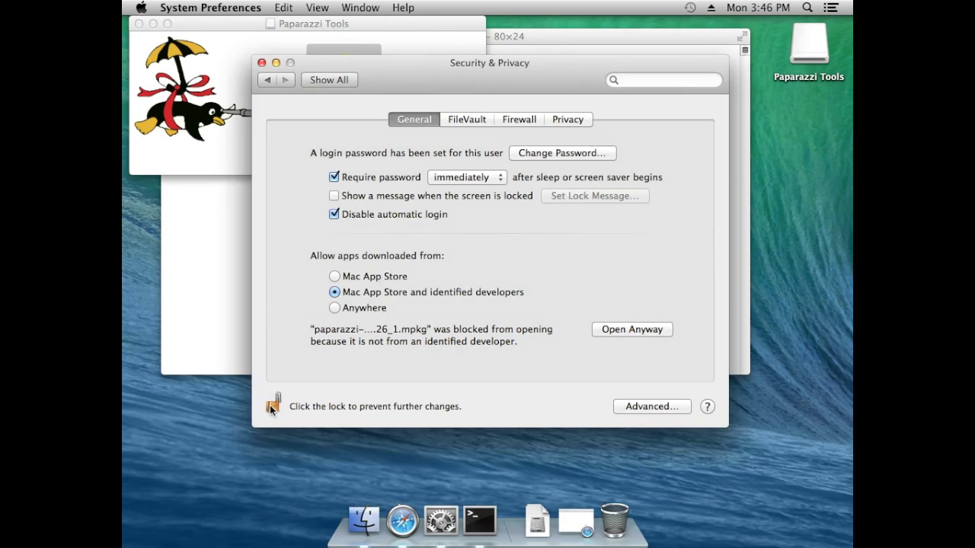
left_click(335, 308)
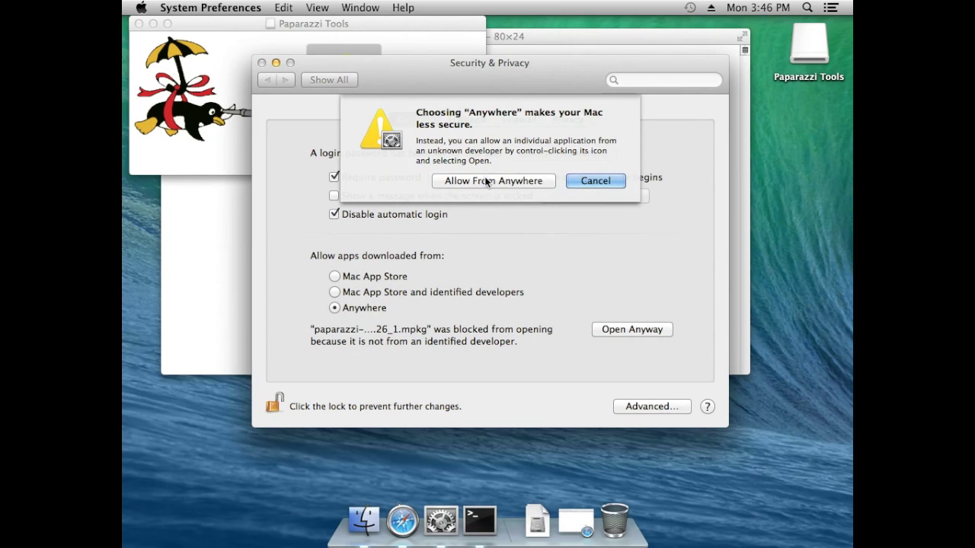
left_click(485, 180)
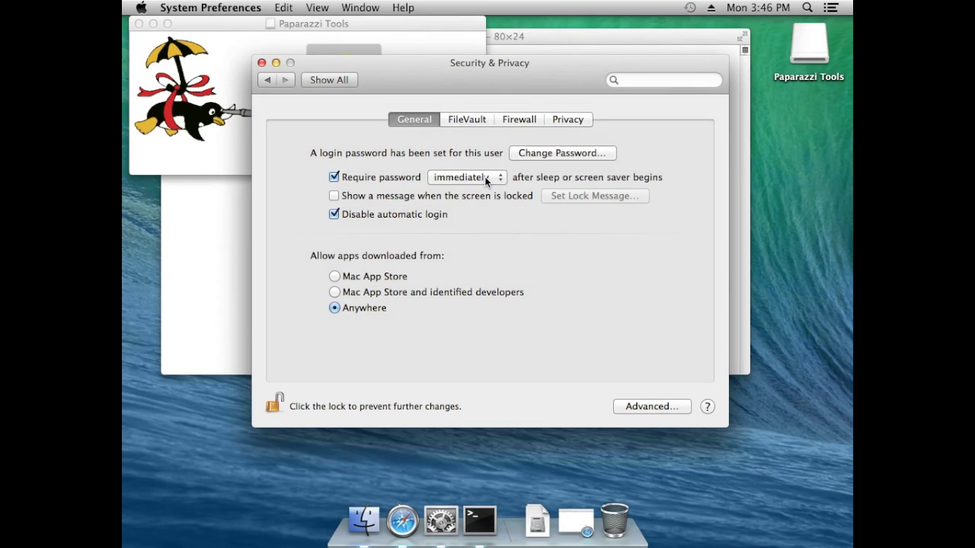
left_click(261, 62)
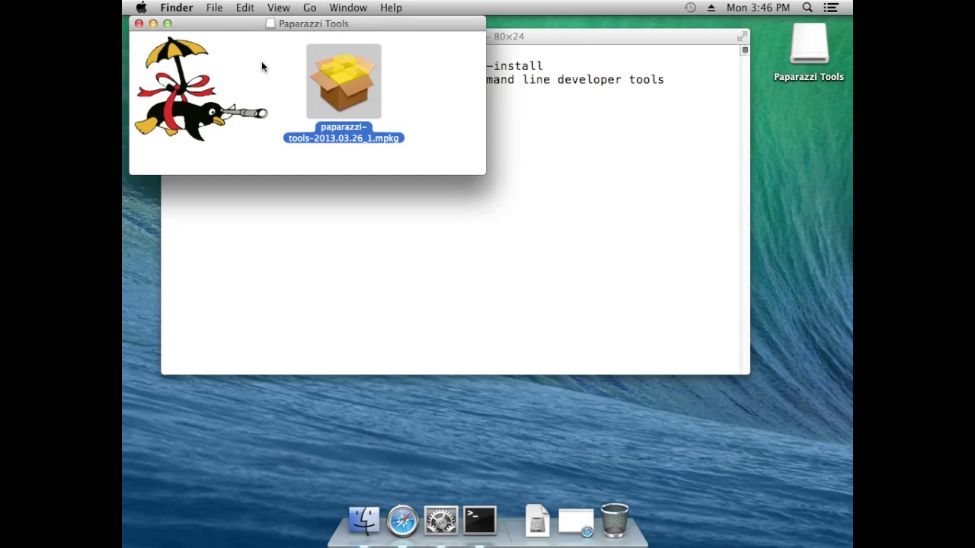
Reopen the paparazzi-tools mpkg, accept its license, and authorize the install with the admin password
double_click(341, 89)
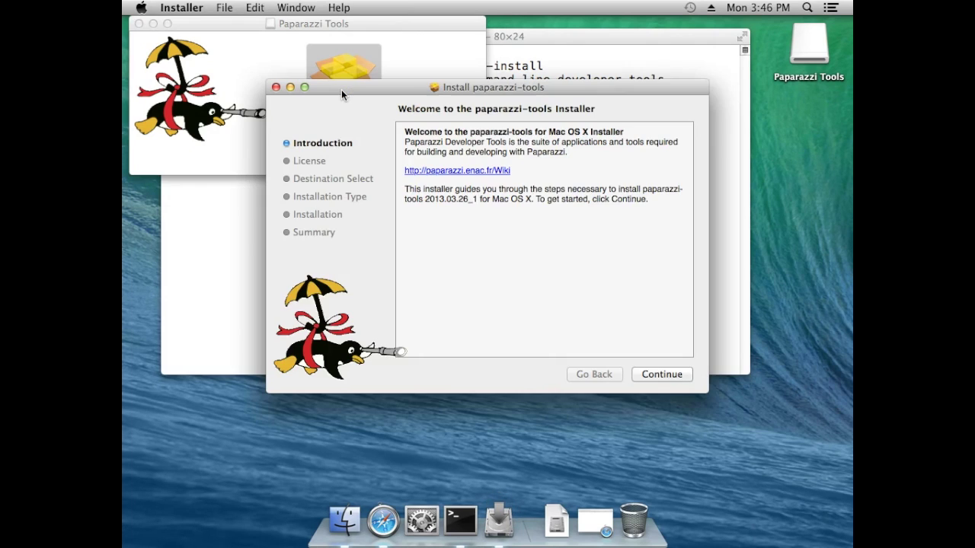
left_click(649, 371)
left_click(651, 375)
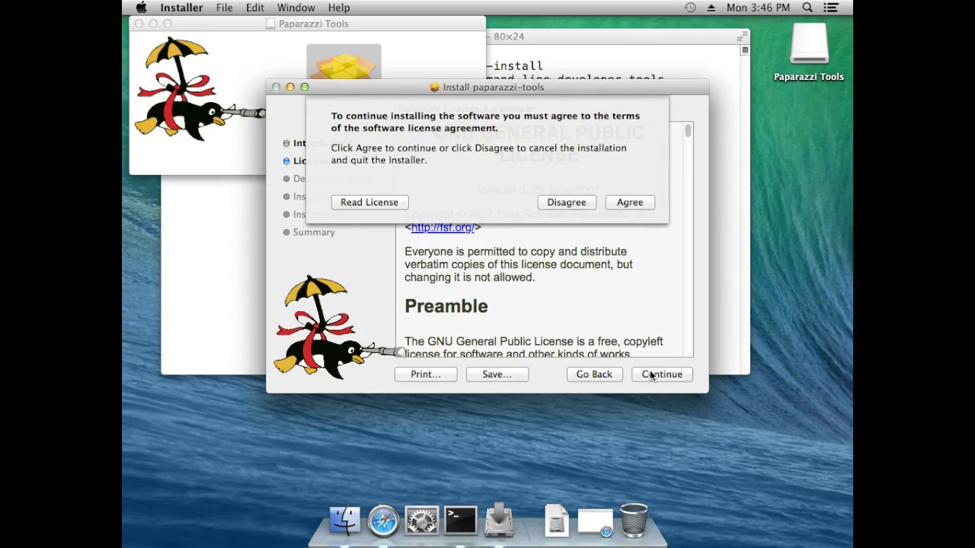
left_click(629, 202)
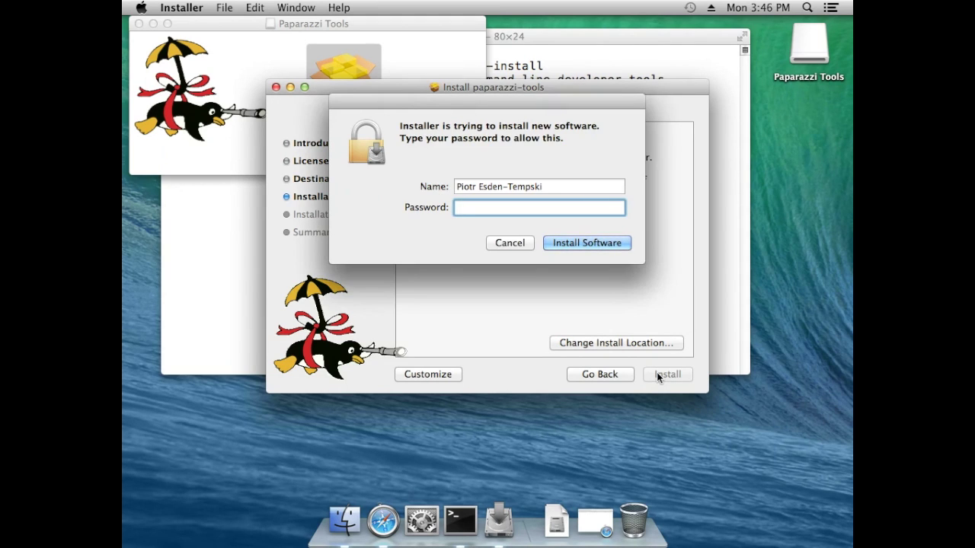
type("••••••")
key("Return")
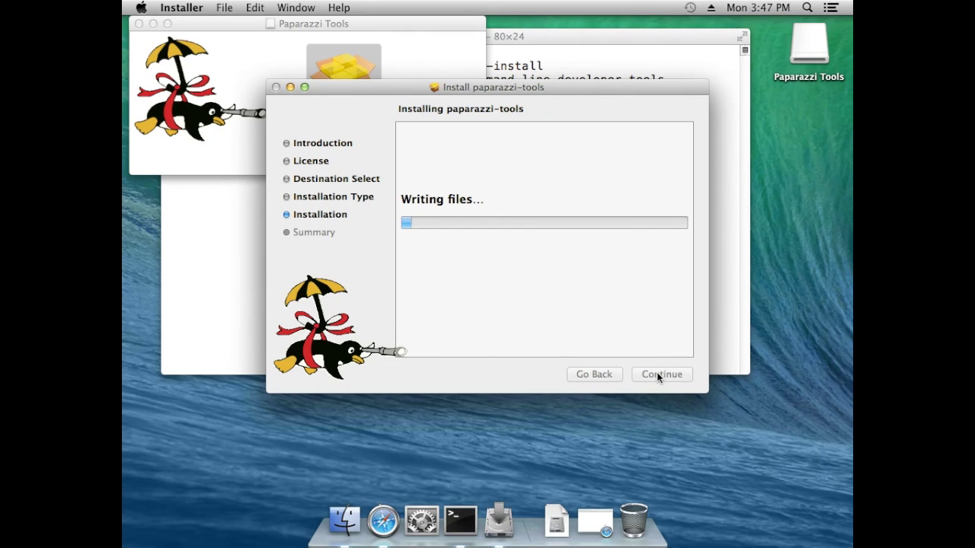
Show the Installer Log window and move it lower to reveal the installer
left_click(282, 8)
left_click(299, 59)
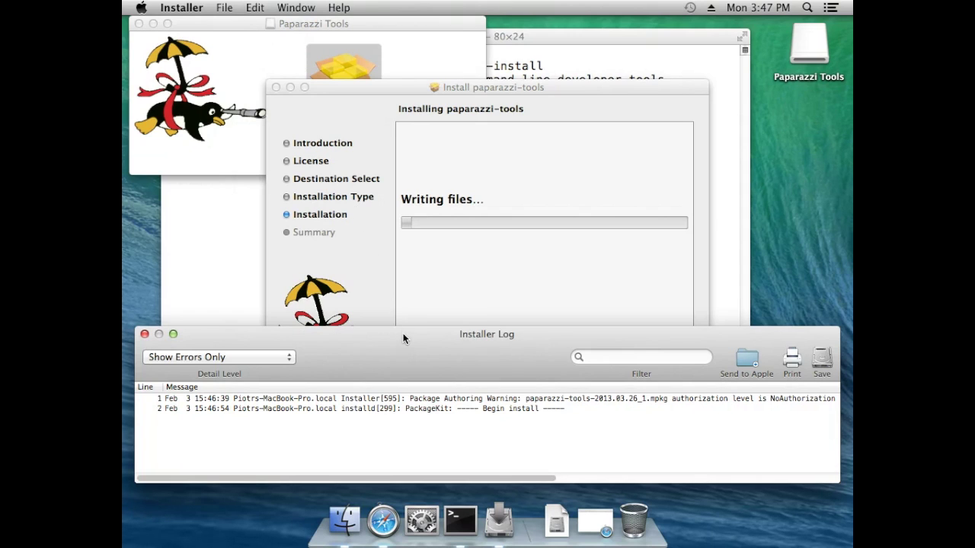
left_click_drag(402, 336, 403, 384)
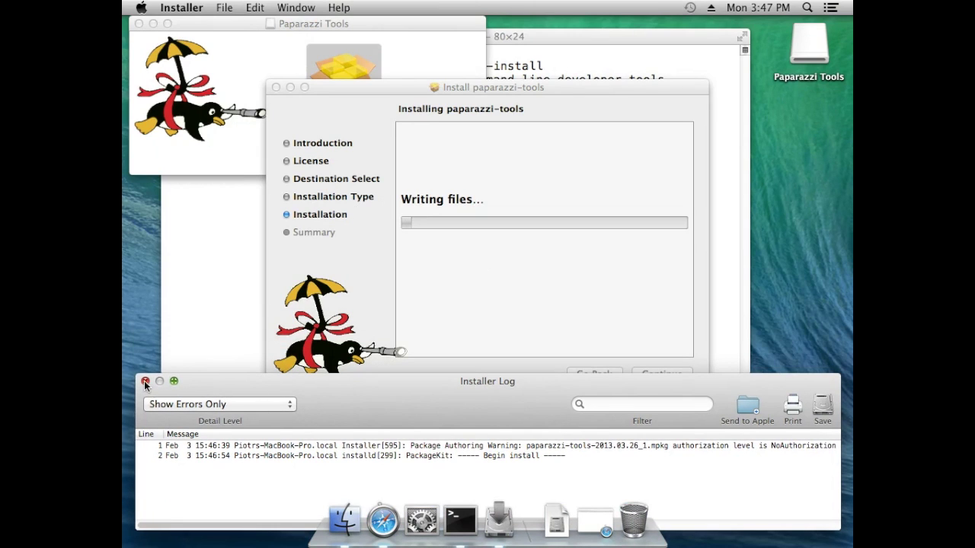
Set the log to Show All Logs, then close the installer after paparazzi-tools installs successfully
left_click(173, 405)
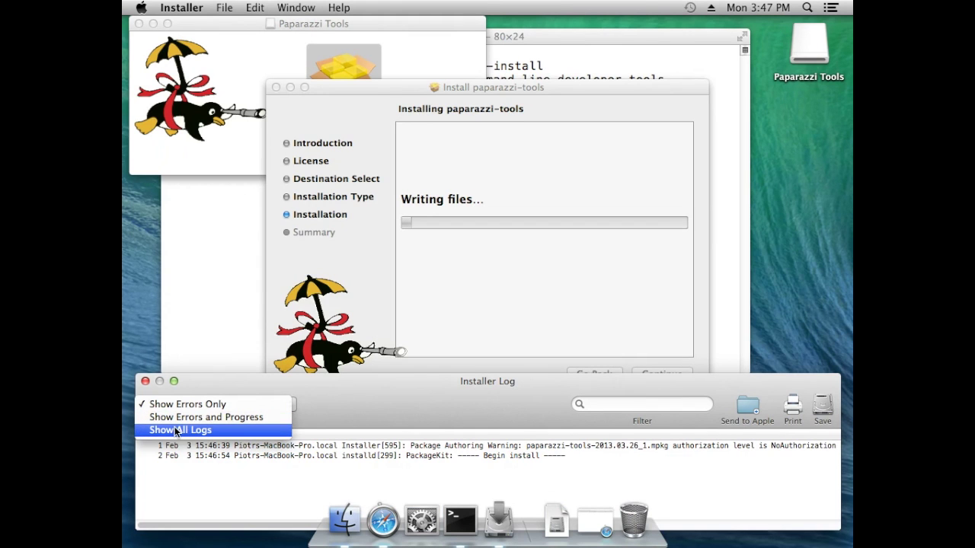
left_click(175, 431)
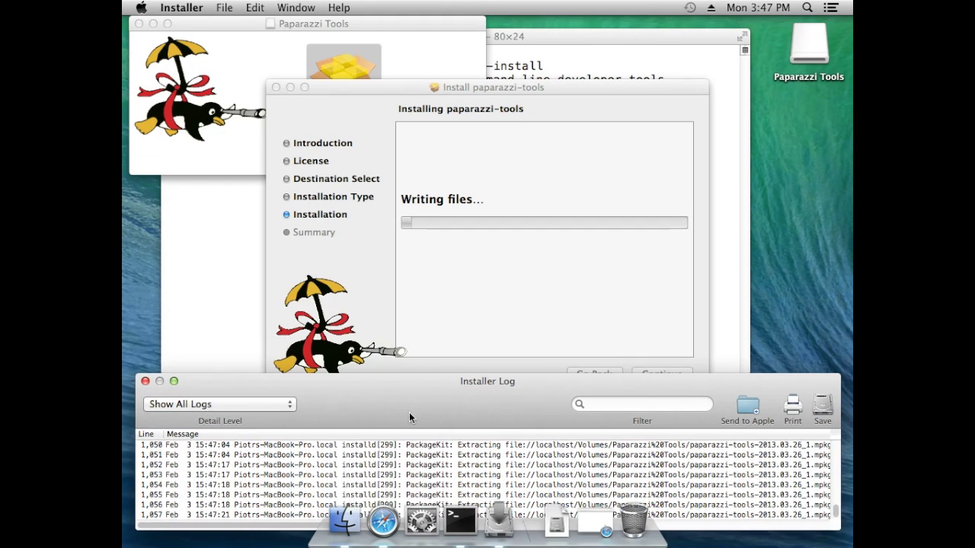
scroll(673, 468, "right", 5)
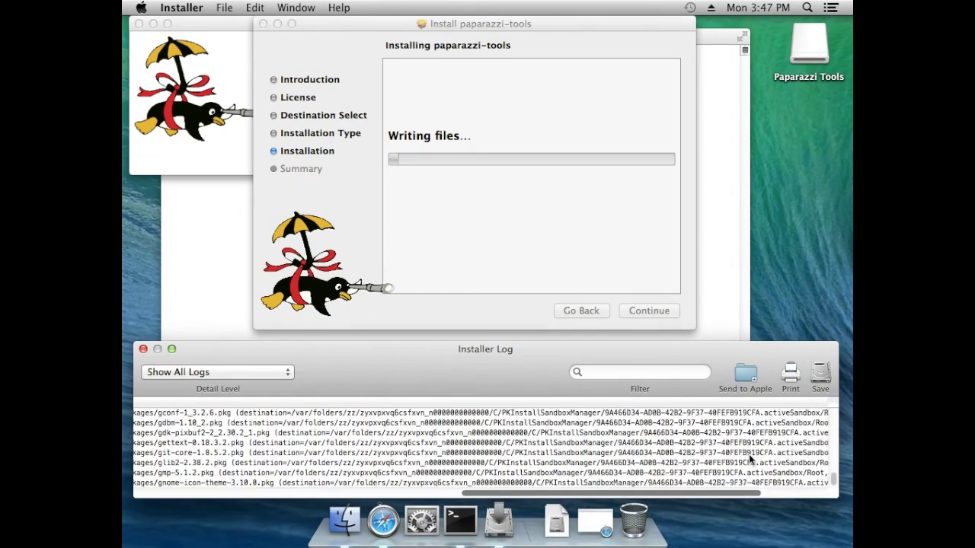
scroll(656, 487, "left", 10)
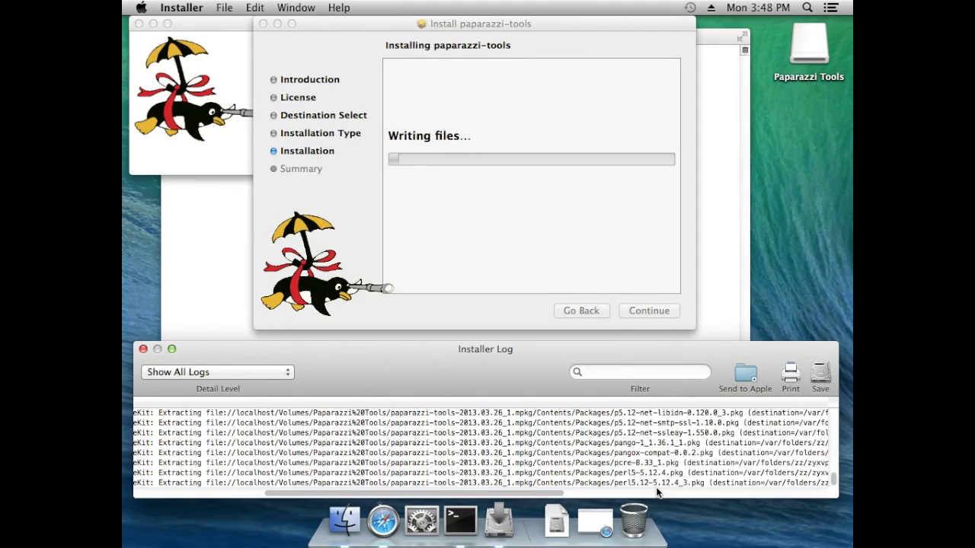
scroll(655, 486, "left", 5)
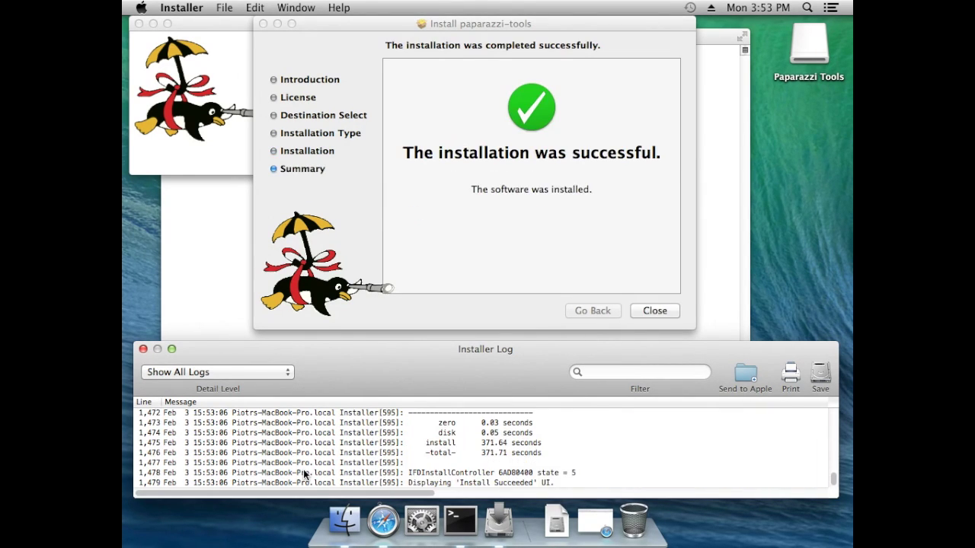
left_click(655, 310)
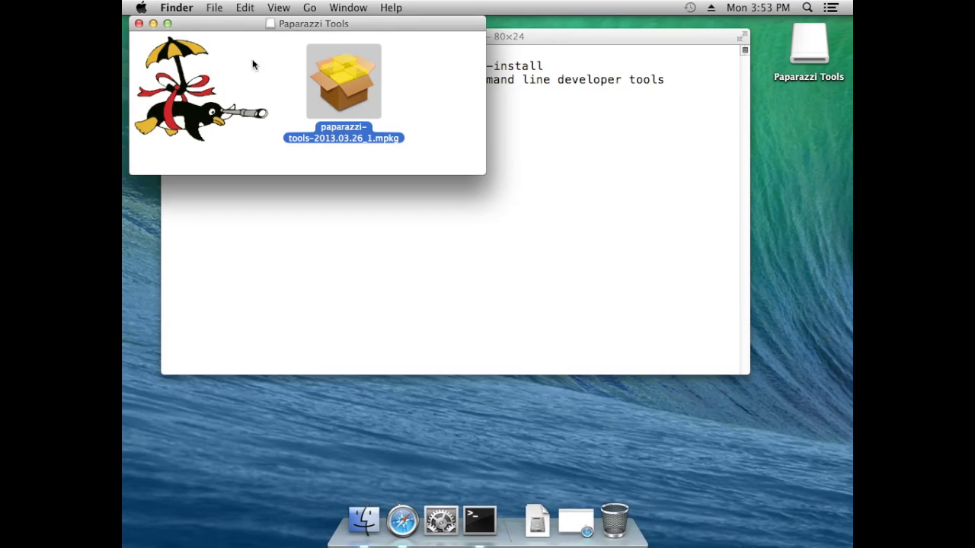
Close the Paparazzi Tools window and open the wiki's Mavericks install section in Safari
left_click(139, 24)
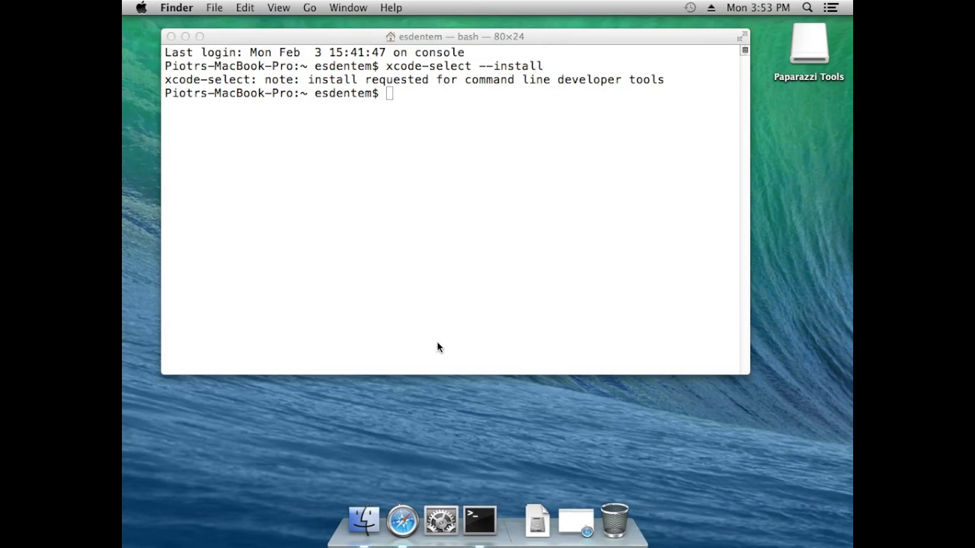
left_click(575, 523)
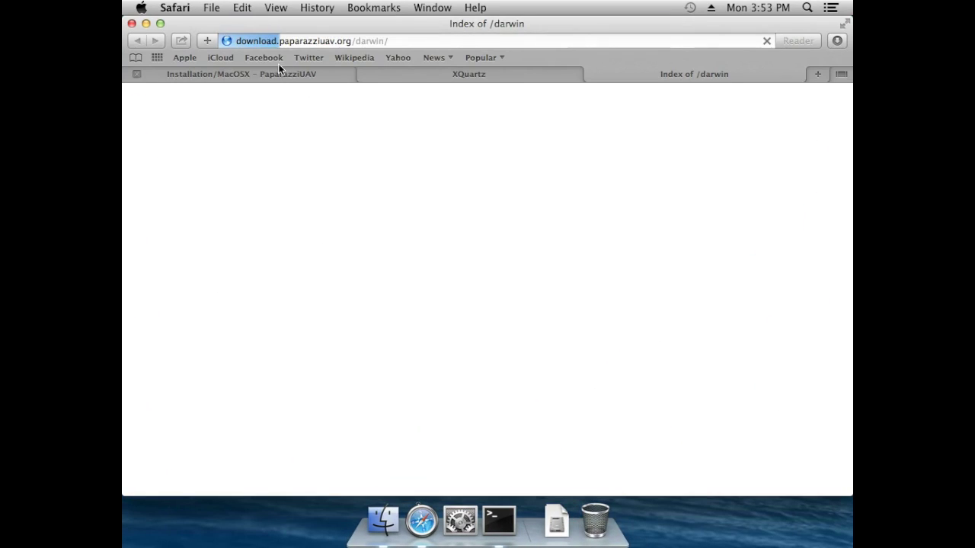
left_click(271, 70)
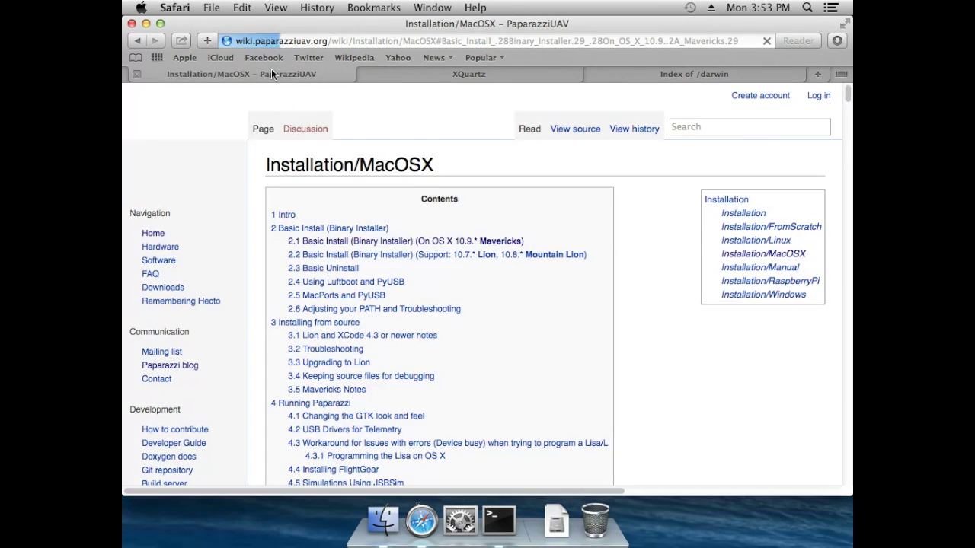
left_click(431, 242)
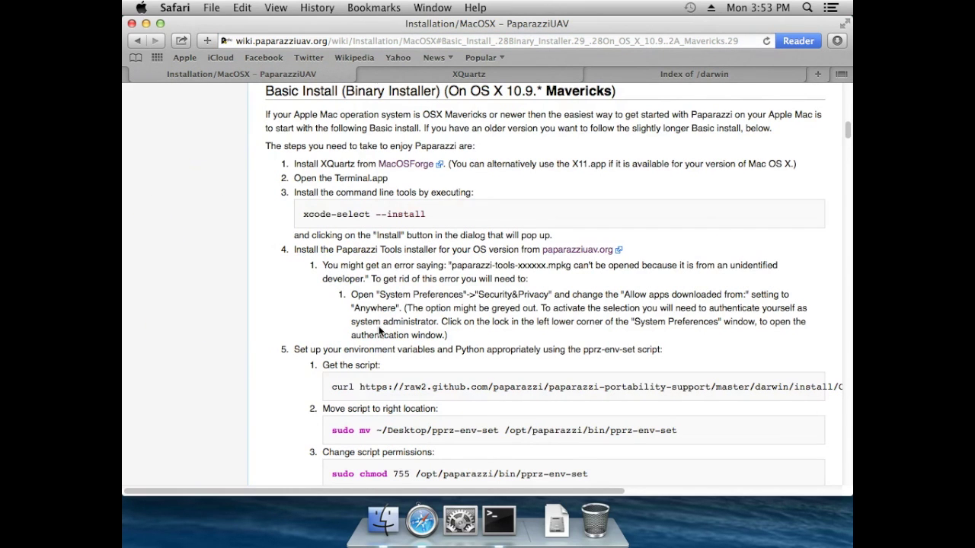
Copy the pprz-env-set curl download command and return to Terminal
scroll(379, 328, "down", 1)
scroll(379, 326, "down", 1)
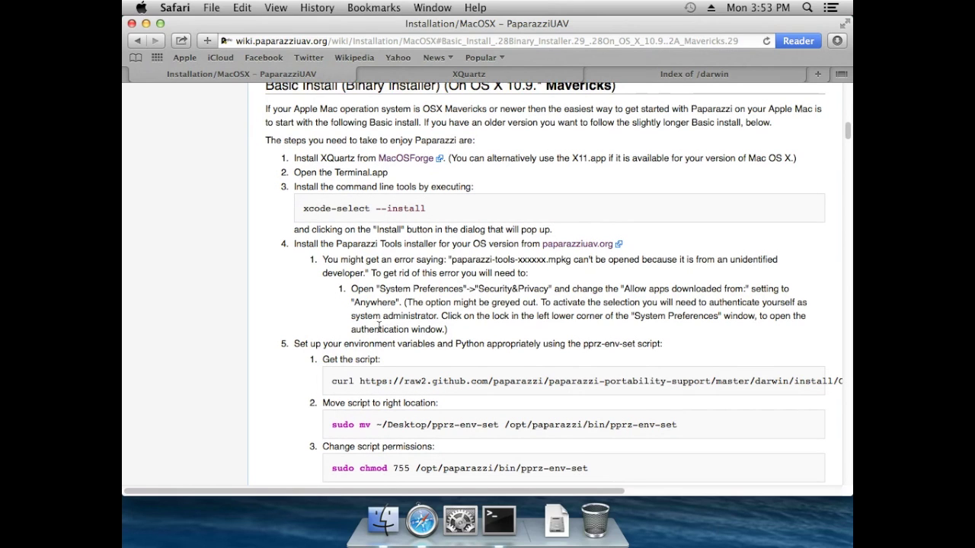
left_click_drag(343, 382, 851, 381)
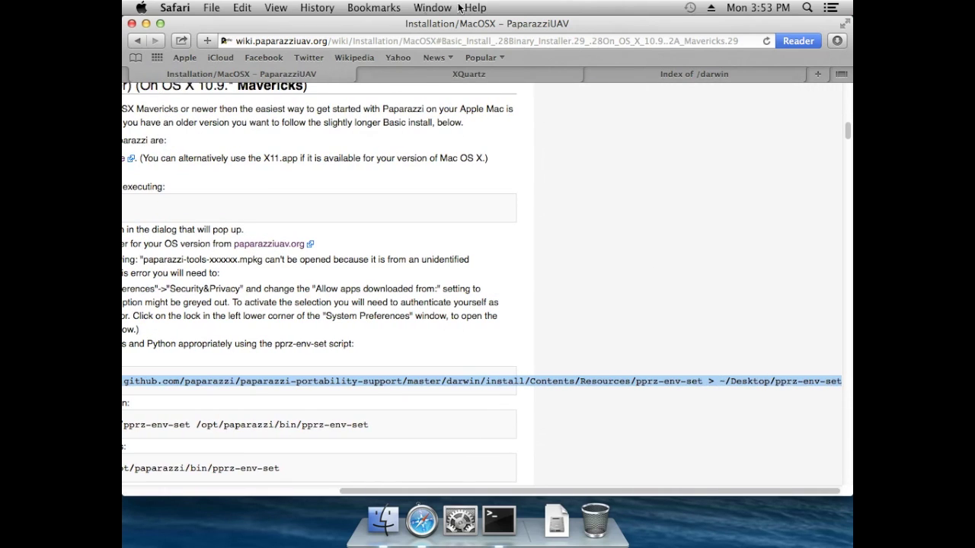
left_click(242, 7)
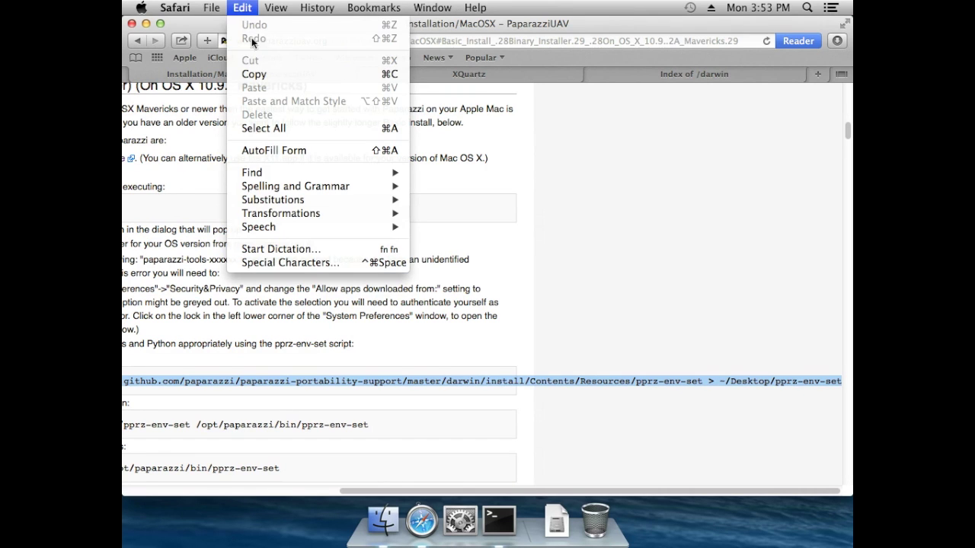
left_click(255, 74)
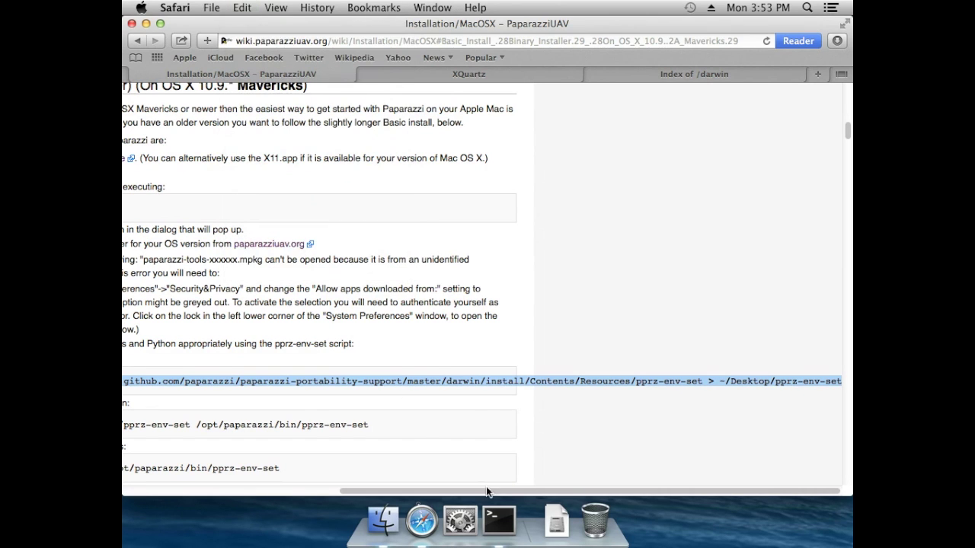
left_click(499, 520)
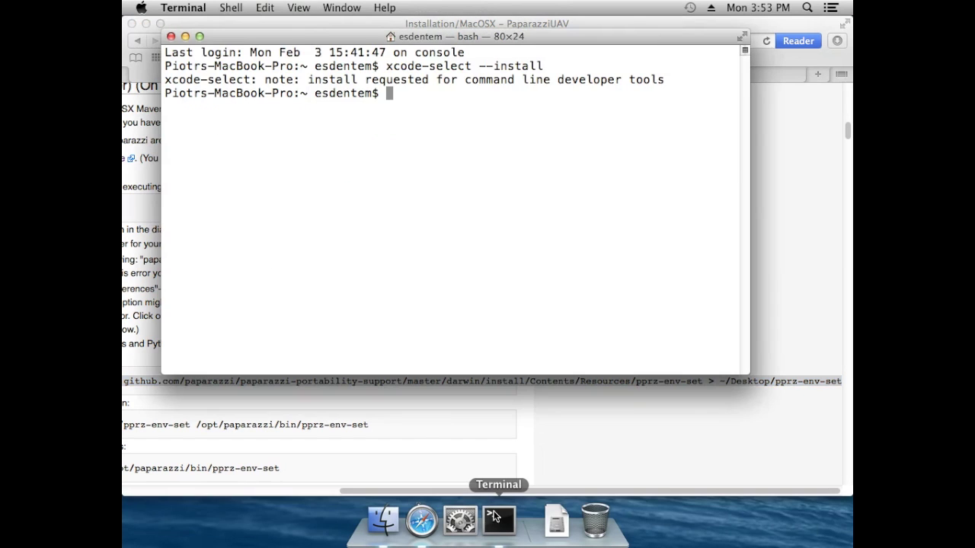
Download pprz-env-set with the pasted curl command and sudo mv it from Desktop into /opt/paparazzi/bin/
left_click(265, 6)
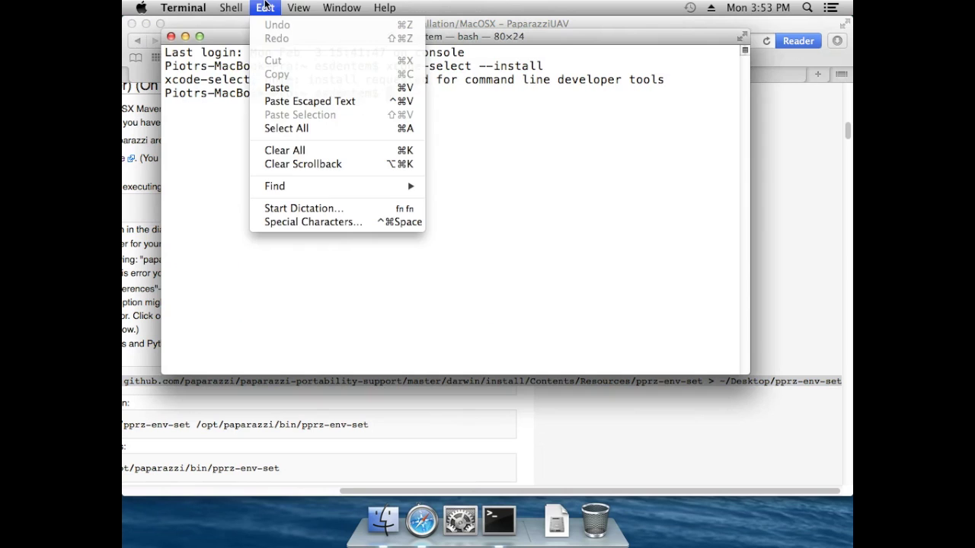
left_click(276, 87)
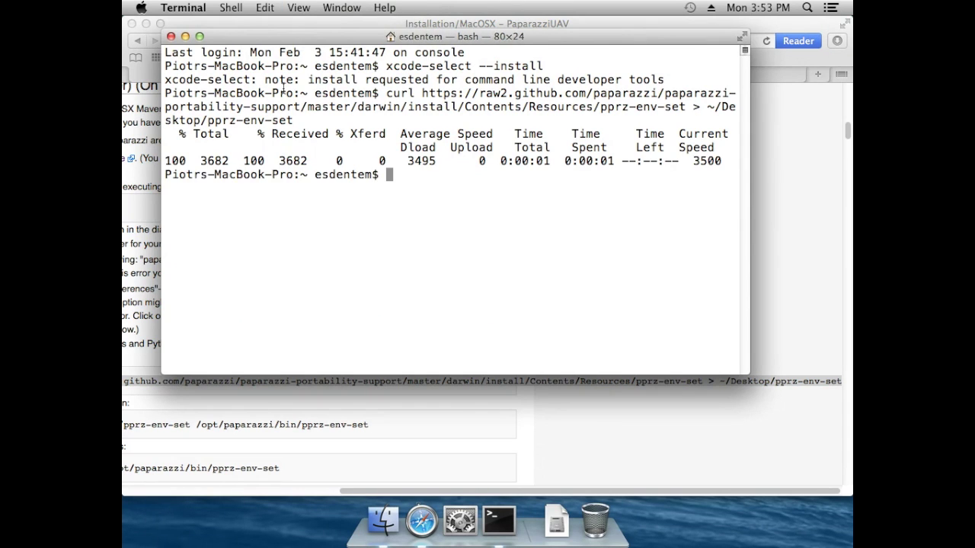
type("sudo mv ~/De")
key("Tab")
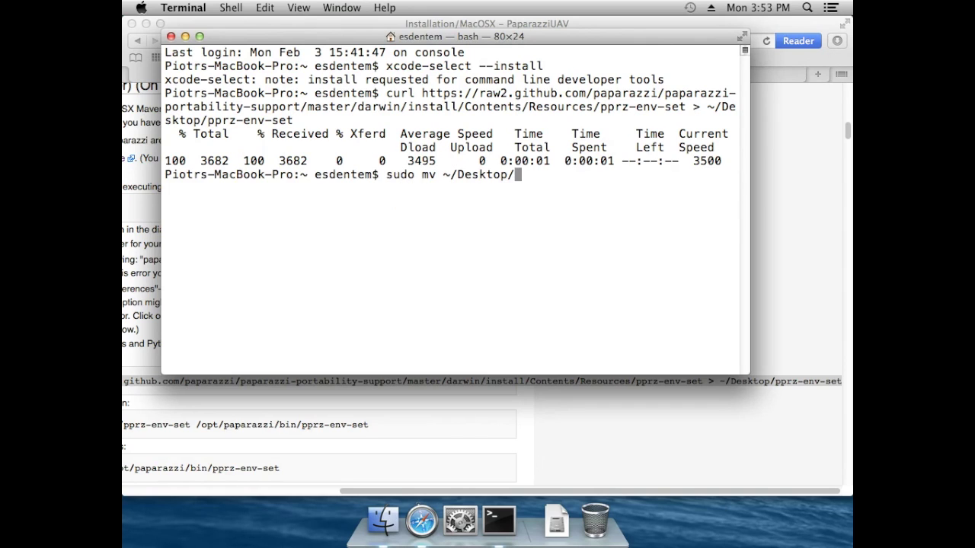
type("pp")
key("Tab")
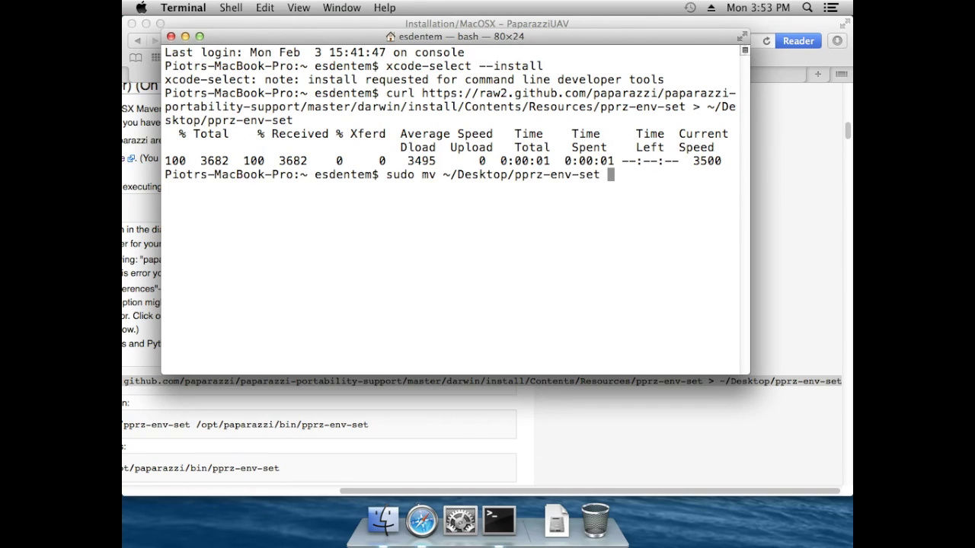
type("/opt/papa")
key("Tab")
type("bin/")
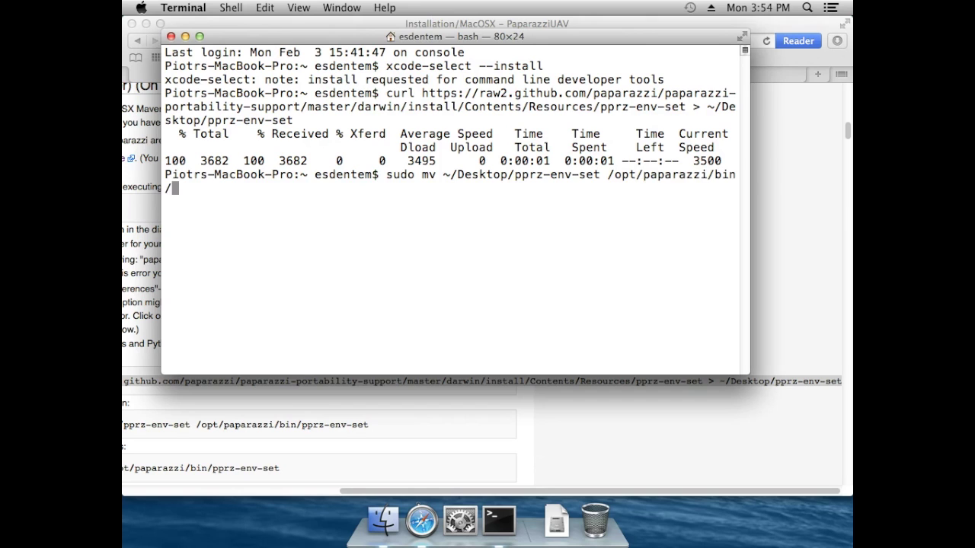
key("Return")
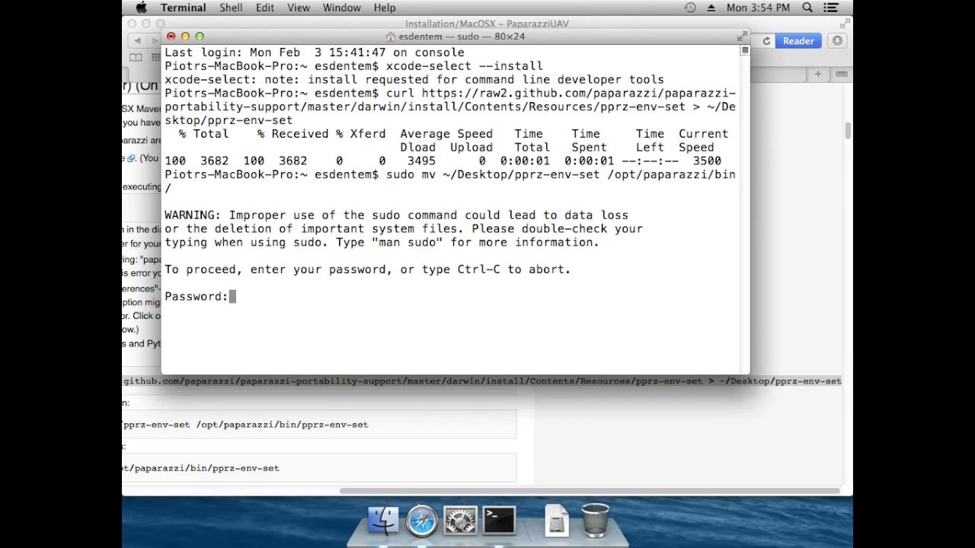
key("Return")
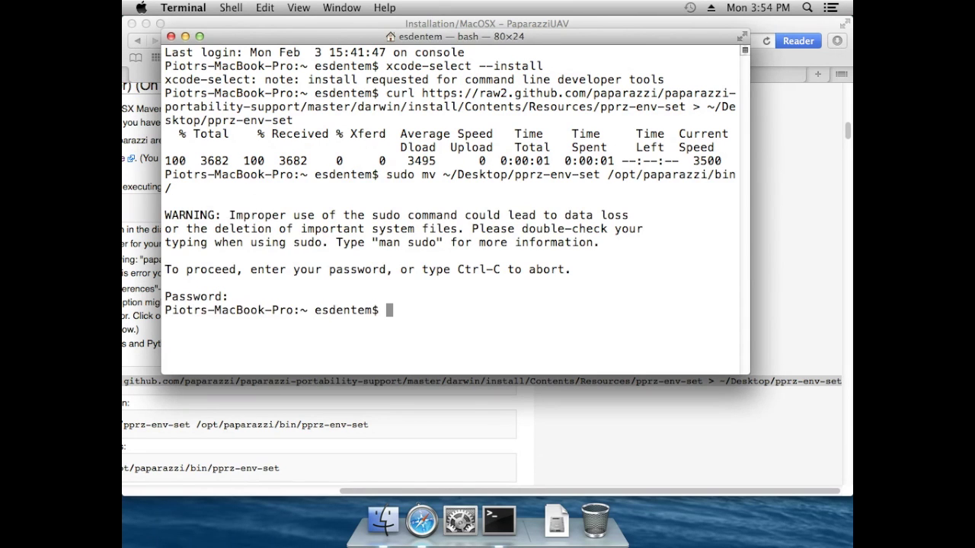
Make /opt/paparazzi/bin/pprz-env-set executable with sudo chmod 755
type("sudo chmod 7")
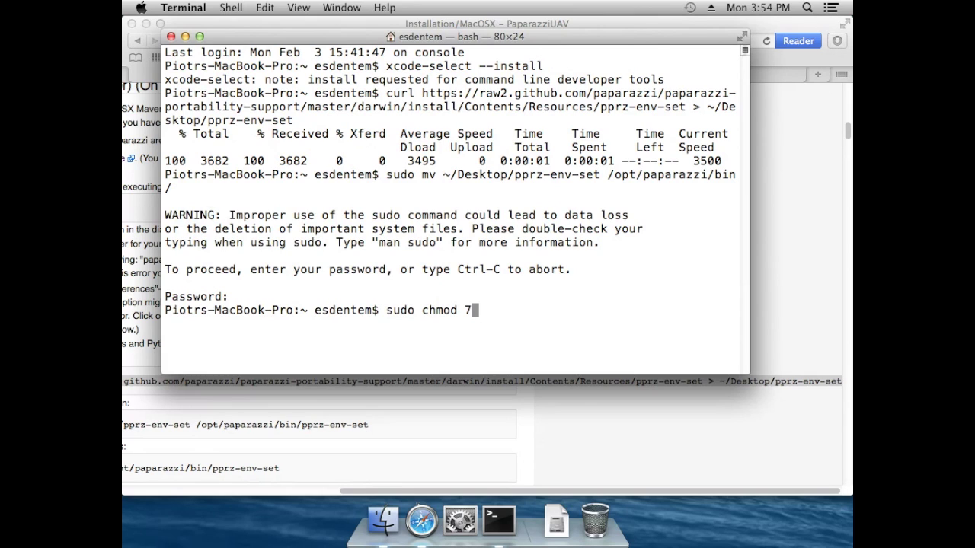
type("55 /opt/paparazzi/bin/pp")
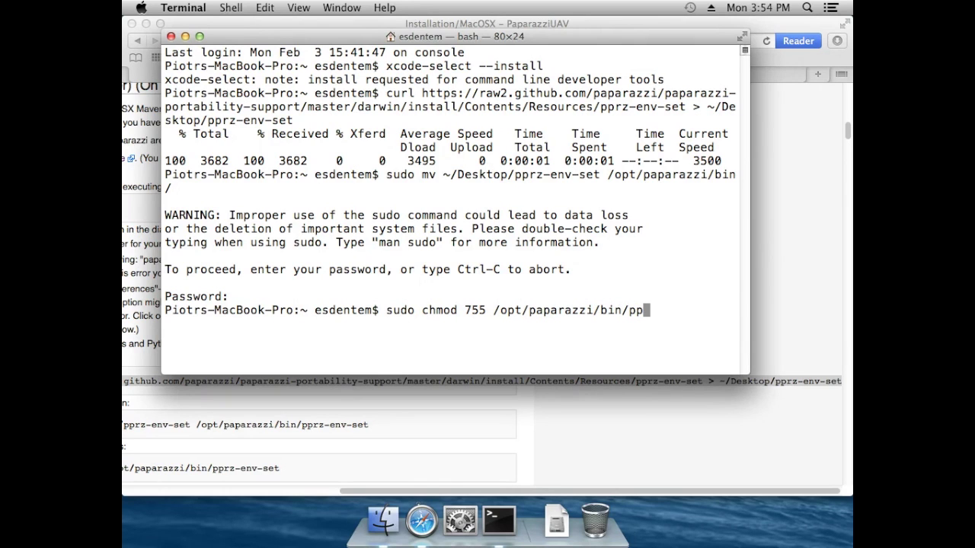
type("r")
key("Tab")
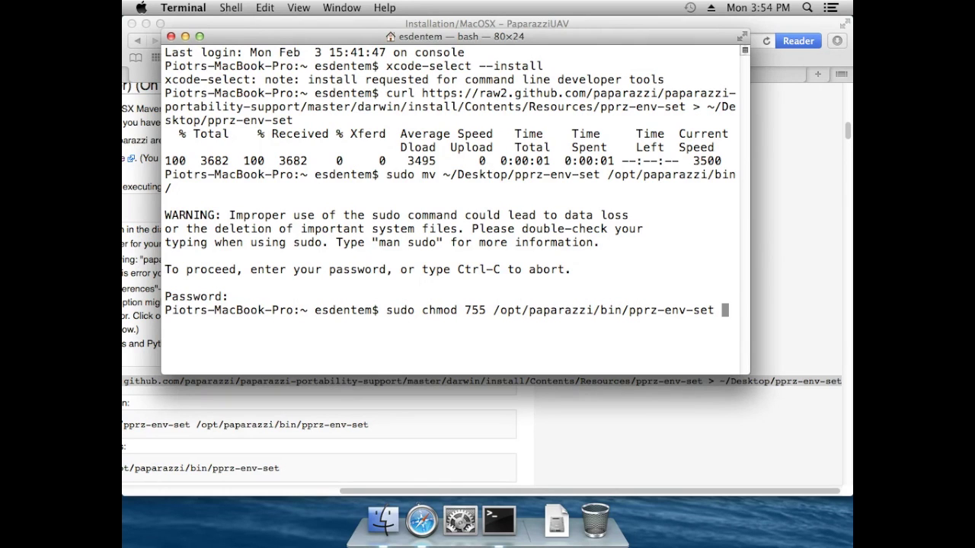
key("Return")
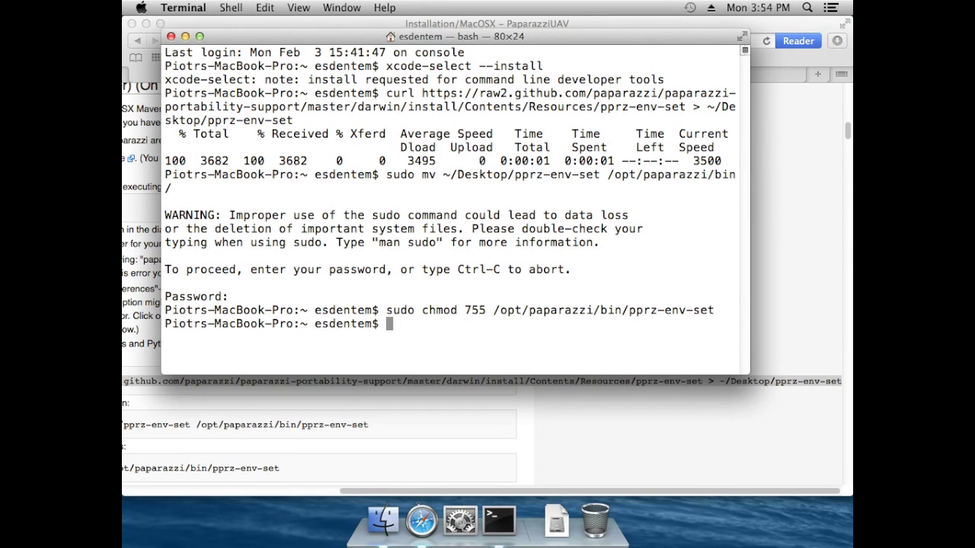
Run sudo /opt/paparazzi/bin/pprz-env-set, then end the shell session with Ctrl-D
type("/")
key("BackSpace")
type("sudo /opt/papa")
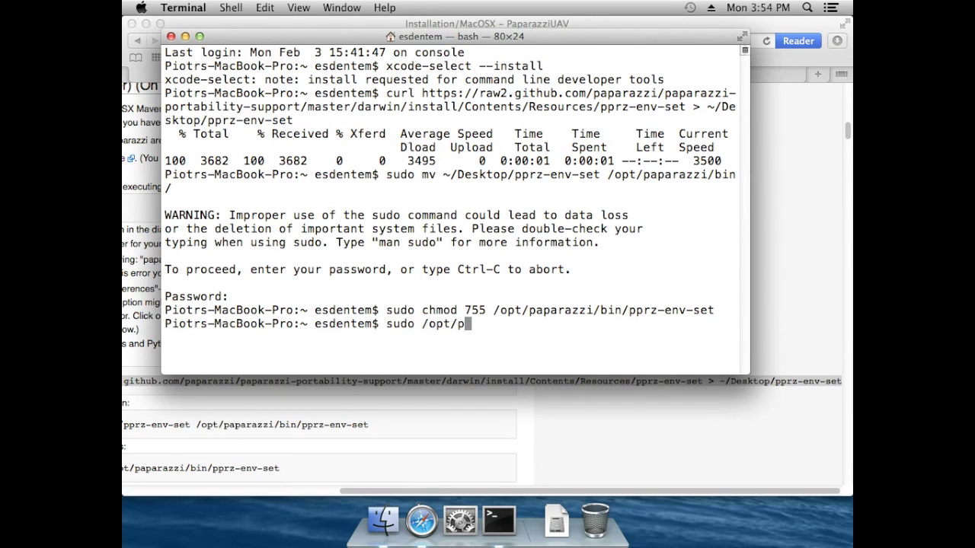
key("Tab")
type("bin/pp")
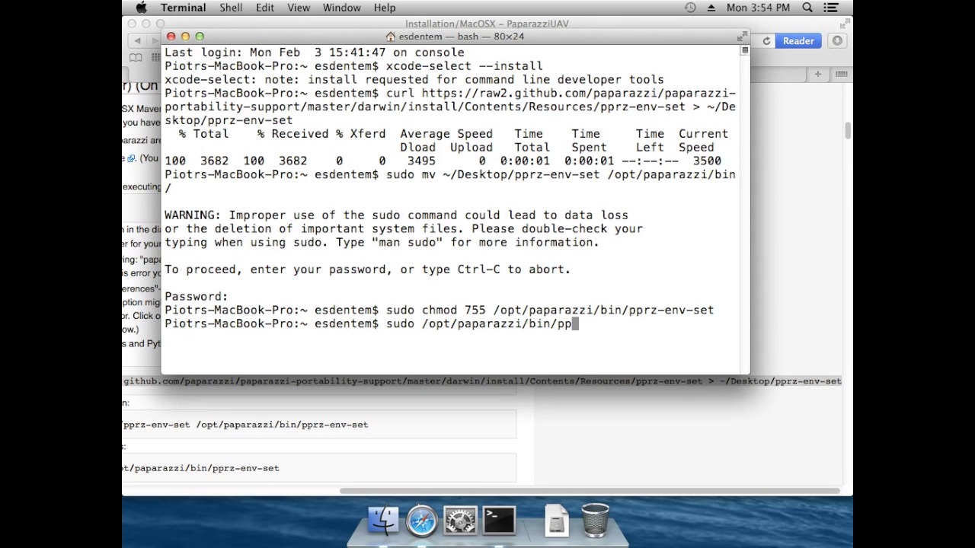
key("Tab")
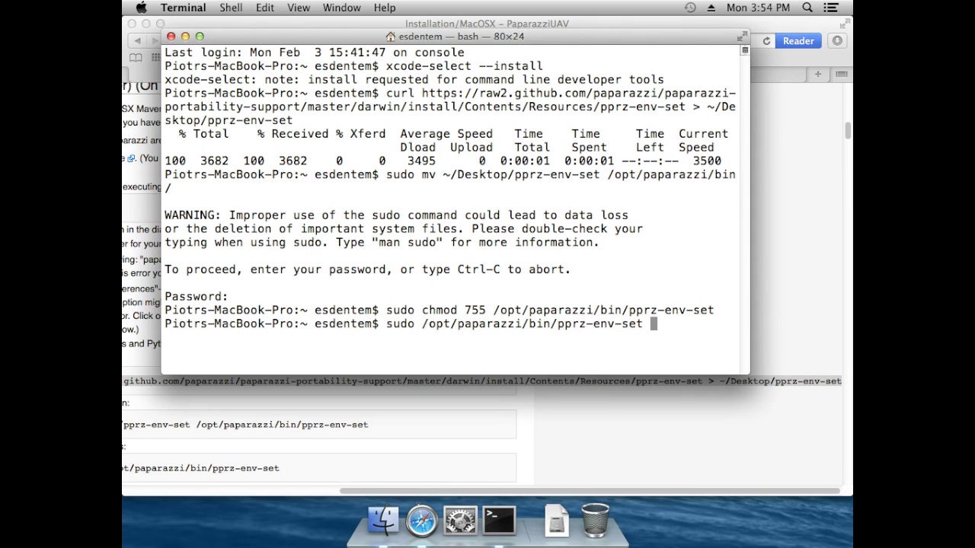
key("Return")
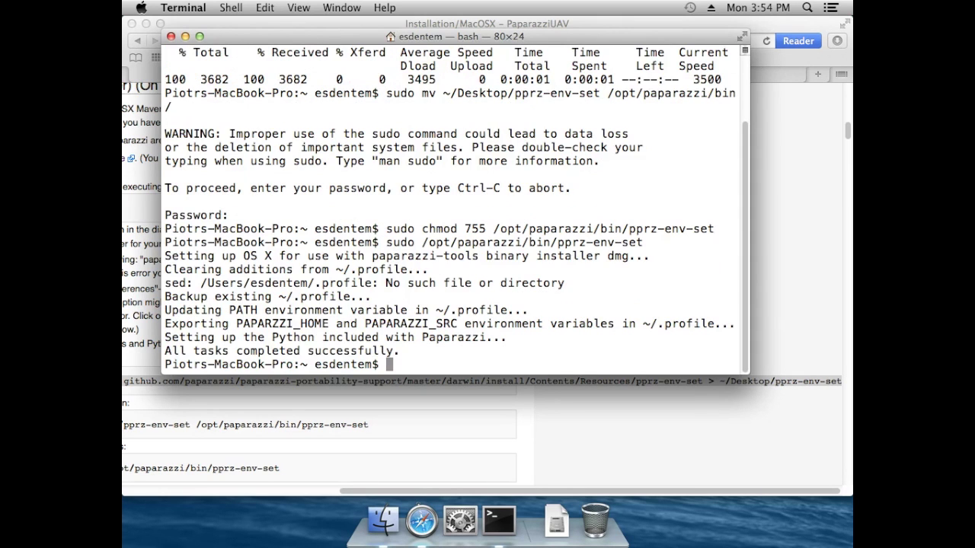
key("ctrl+d")
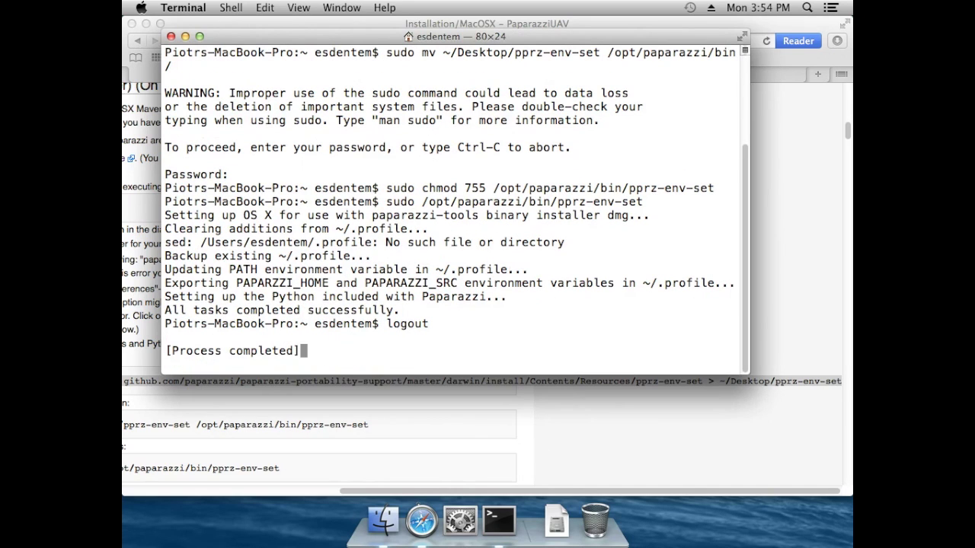
Quit Terminal and relaunch it through a Spotlight search for 'termi'
left_click(172, 35)
left_click(166, 8)
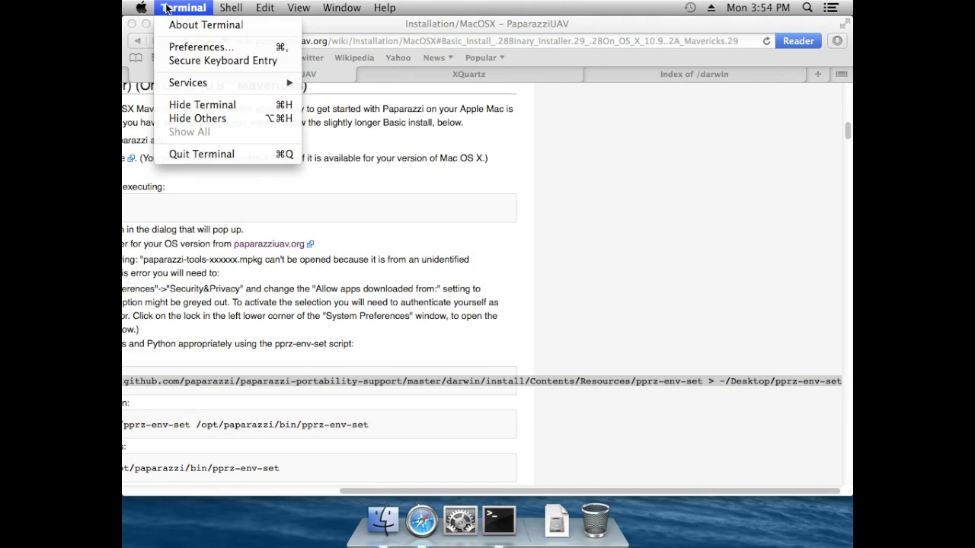
left_click(192, 142)
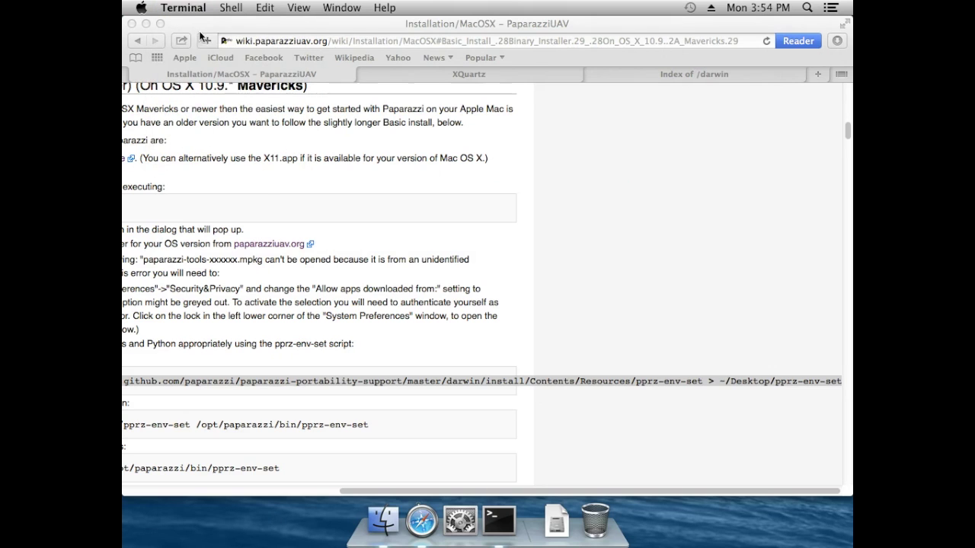
left_click(186, 10)
left_click(183, 154)
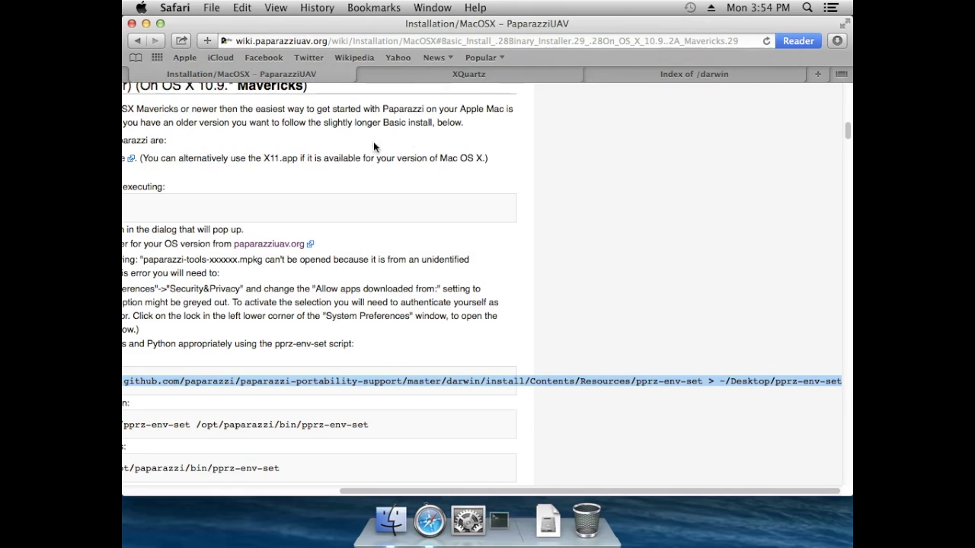
left_click(806, 8)
type("termi")
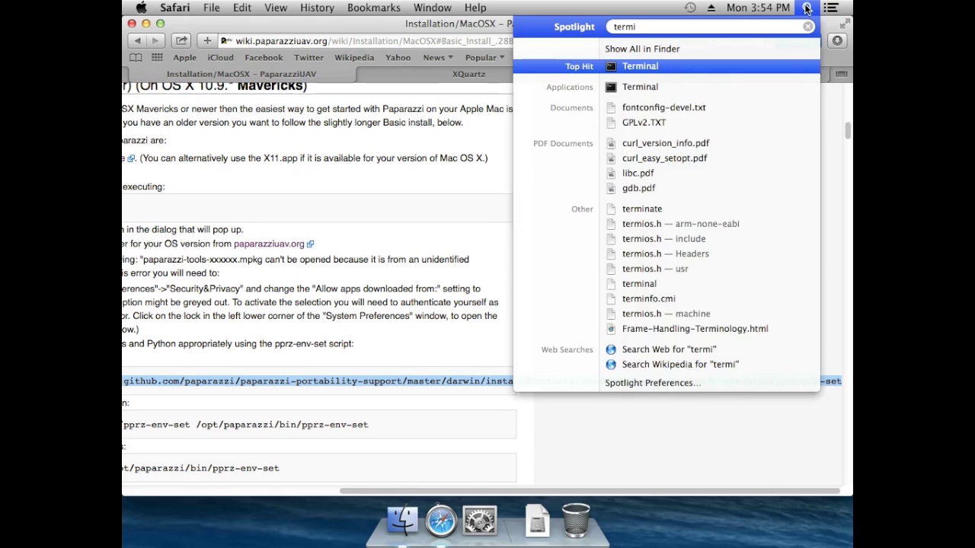
key("Return")
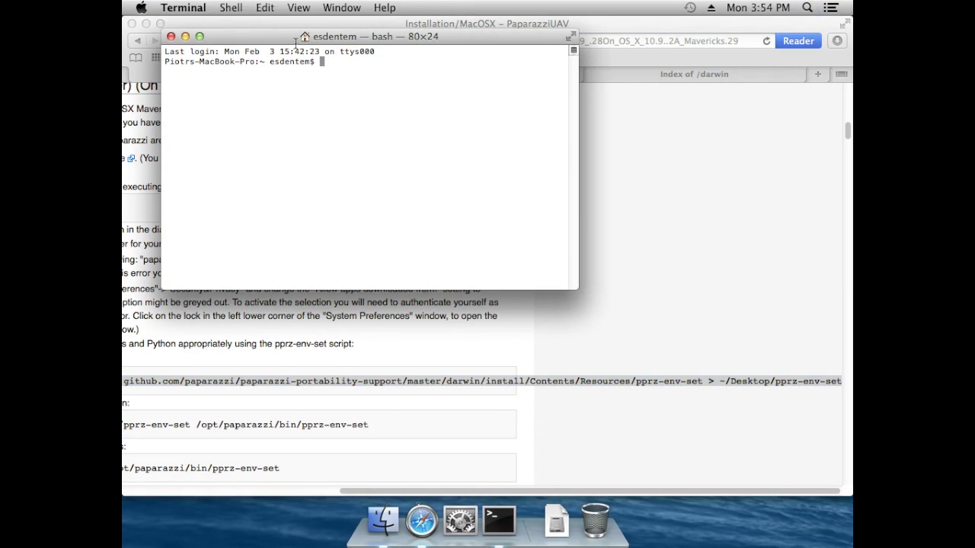
Make the Terminal text two sizes larger with View > Bigger twice
left_click(296, 8)
left_click(312, 96)
left_click(298, 8)
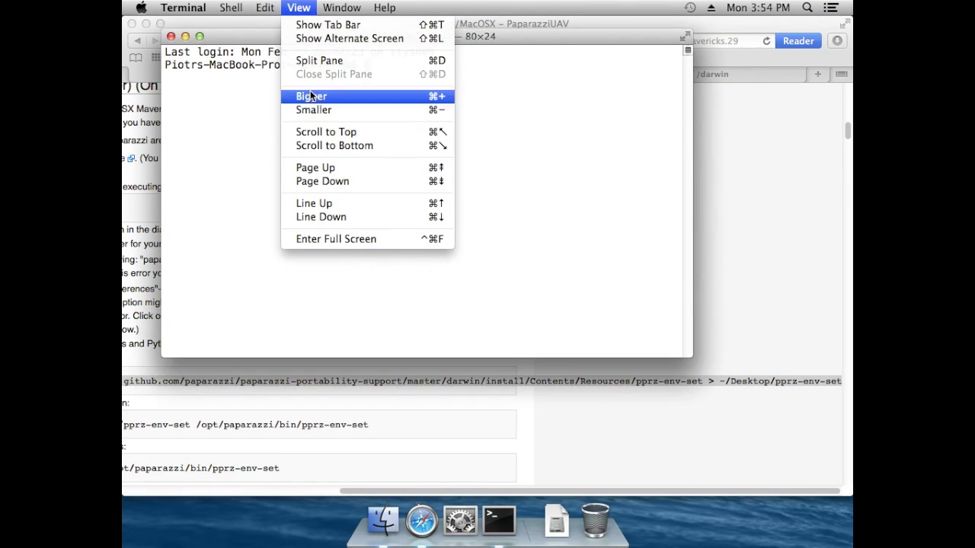
left_click(311, 96)
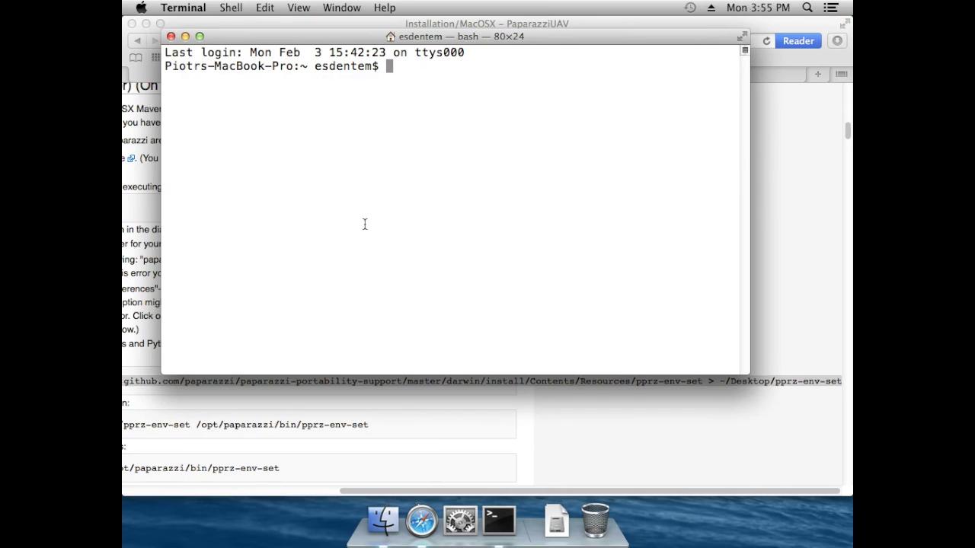
Change into the paparazzi folder with cd paparazzi/
type("cd pap")
key("Tab")
key("Return")
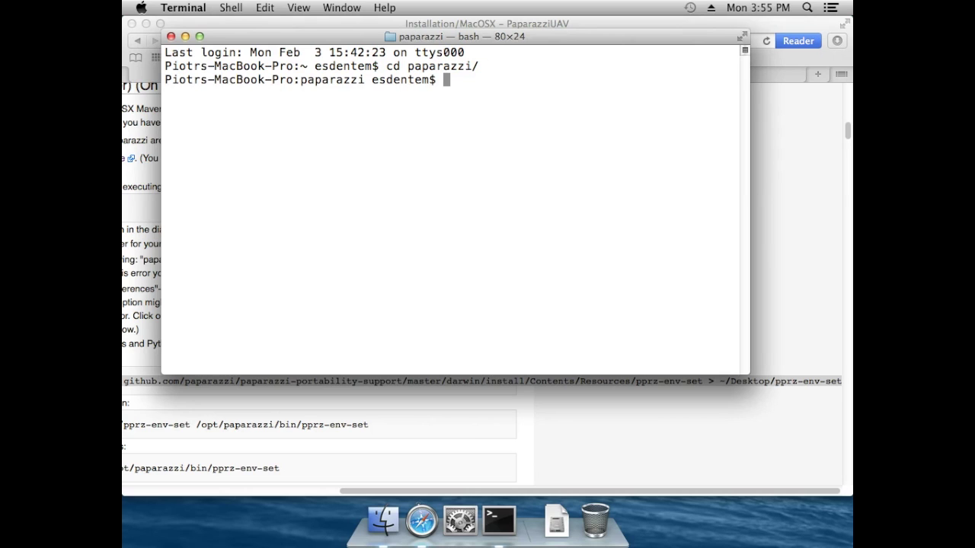
Build Paparazzi with make, then start the Paparazzi Center with ./paparazzi
type("./p")
key("BackSpace")
key("BackSpace")
key("BackSpace")
type("make")
key("Return")
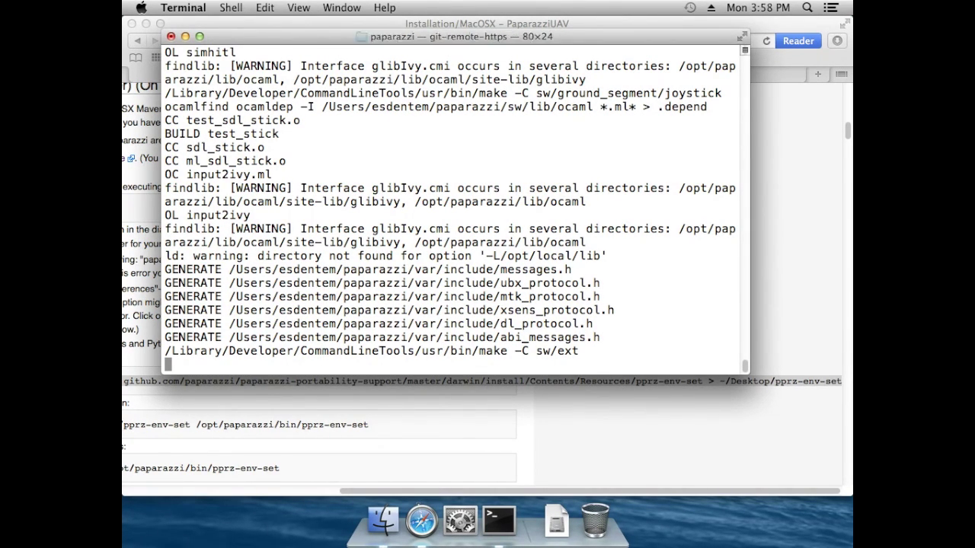
type("./paparazzi")
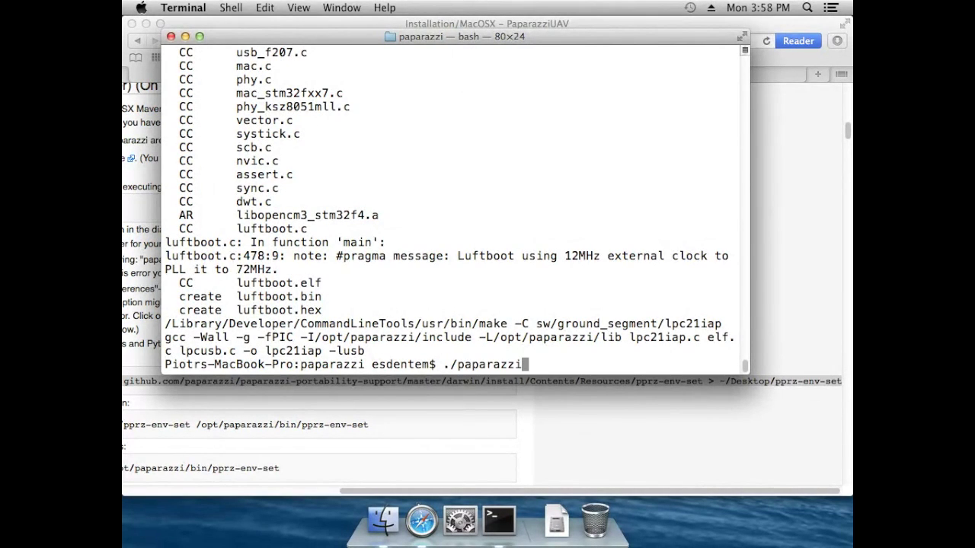
key("Return")
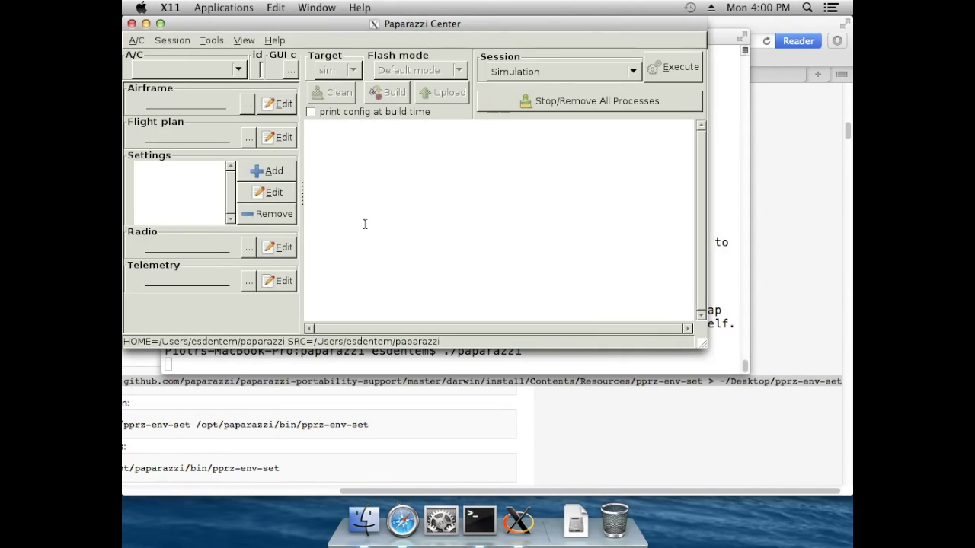
Build the Microjet sim target and execute the Simulation session with the sim simulator
left_click(240, 70)
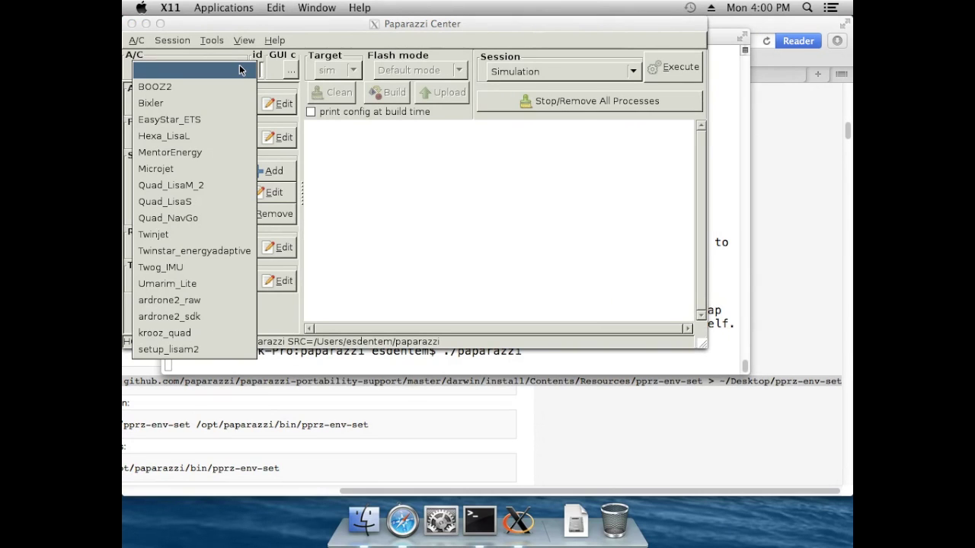
left_click(239, 65)
left_click(242, 71)
left_click(181, 170)
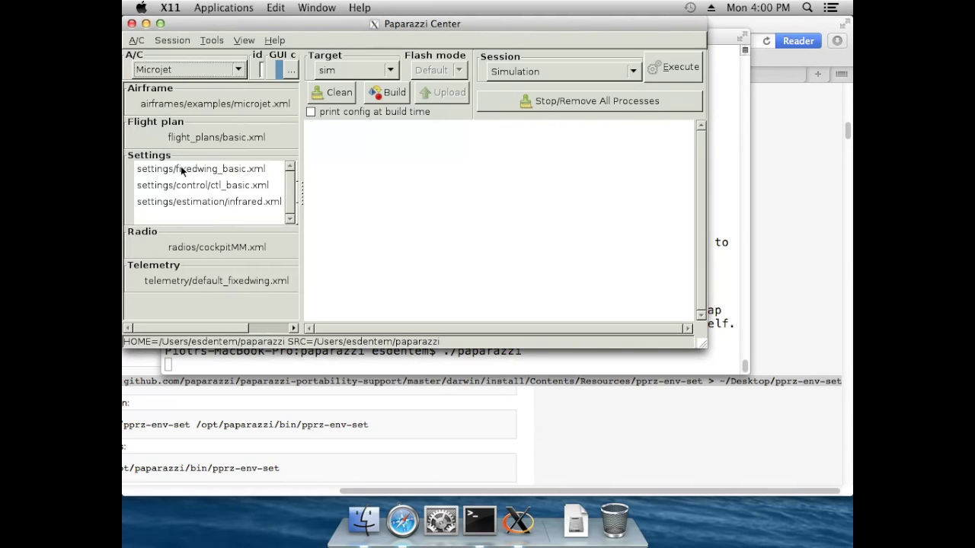
left_click(387, 92)
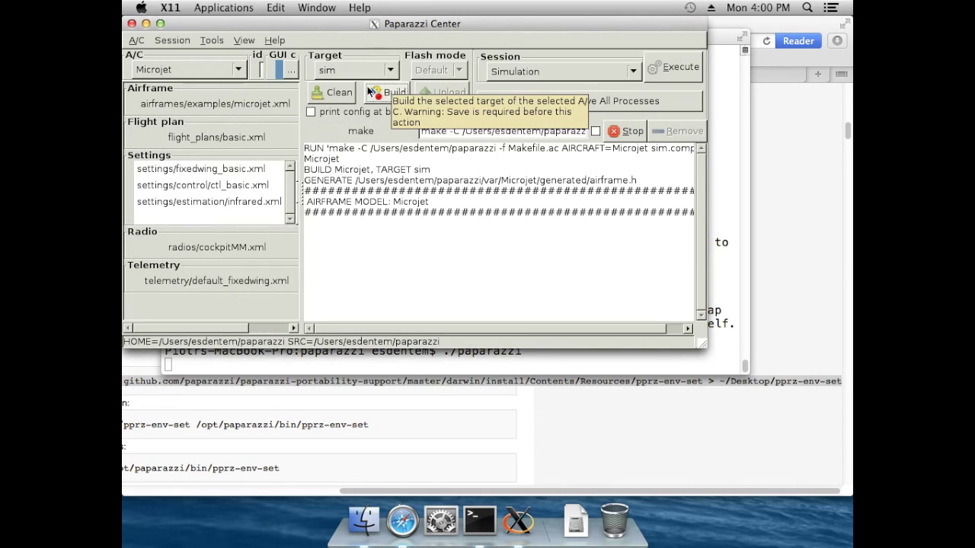
left_click(656, 74)
left_click(457, 310)
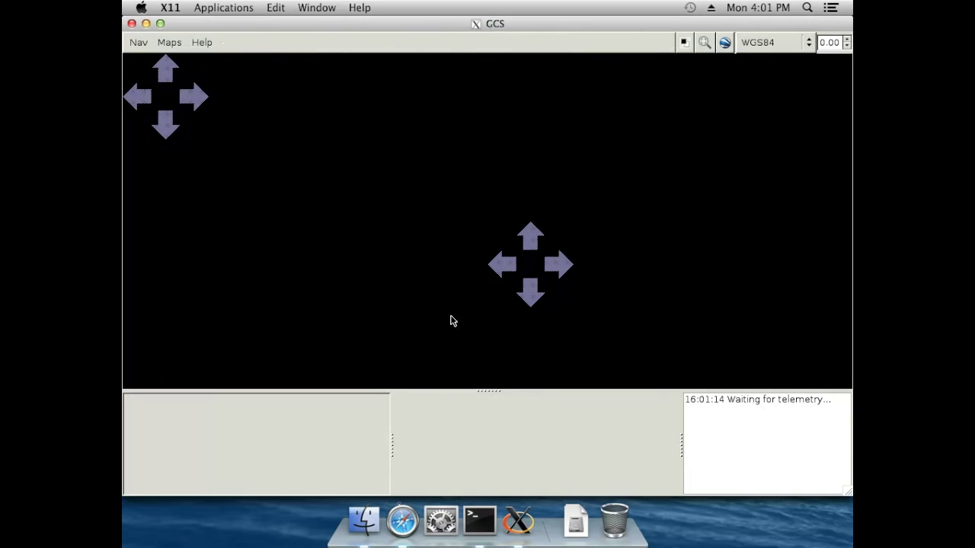
Narrow and move the GCS window right, and enlarge the aircraft strip and flight-plan panels
left_click_drag(847, 494, 694, 500)
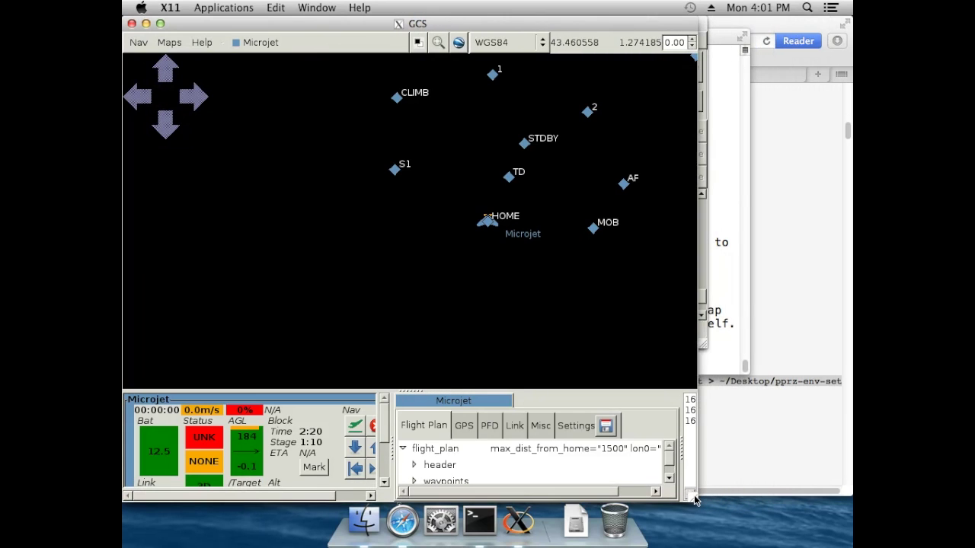
left_click_drag(297, 28, 451, 27)
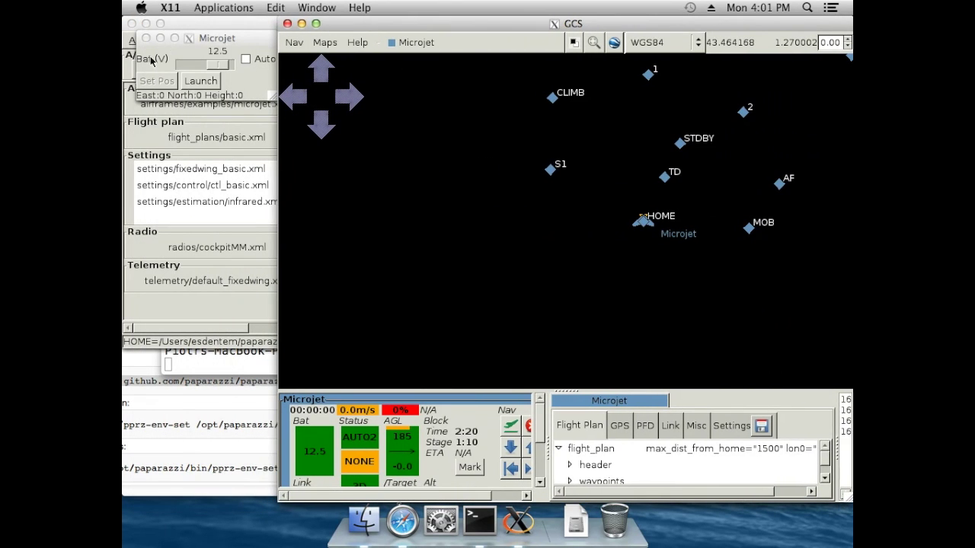
left_click_drag(220, 39, 212, 30)
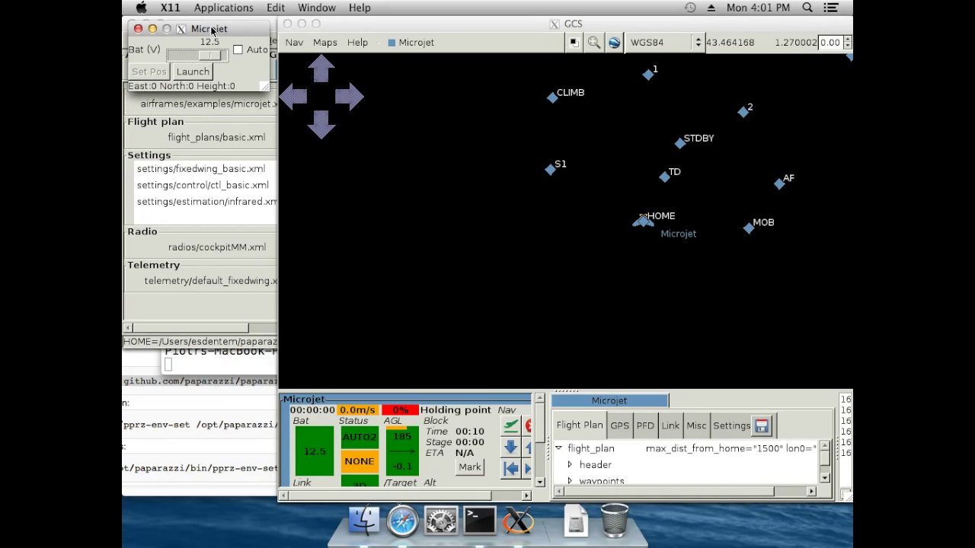
left_click_drag(357, 23, 351, 23)
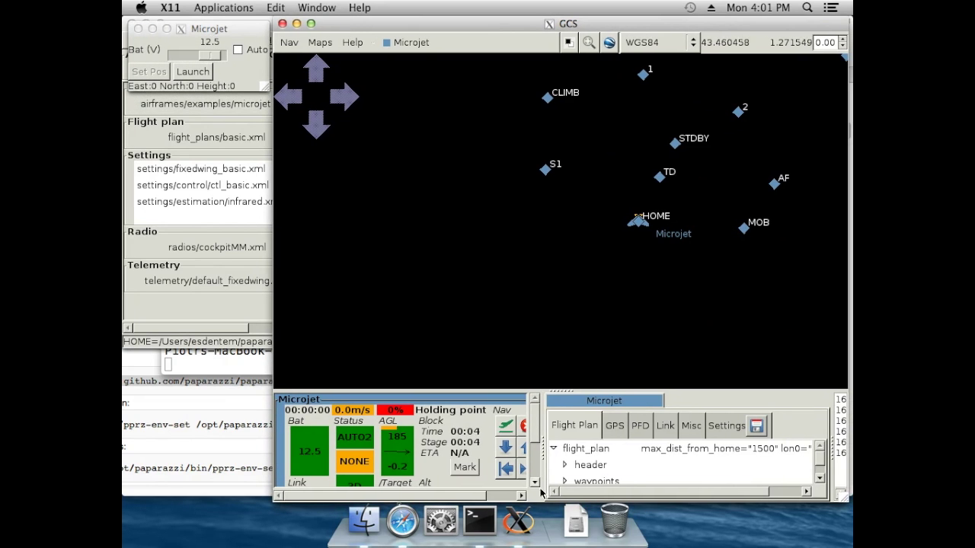
left_click_drag(575, 390, 568, 302)
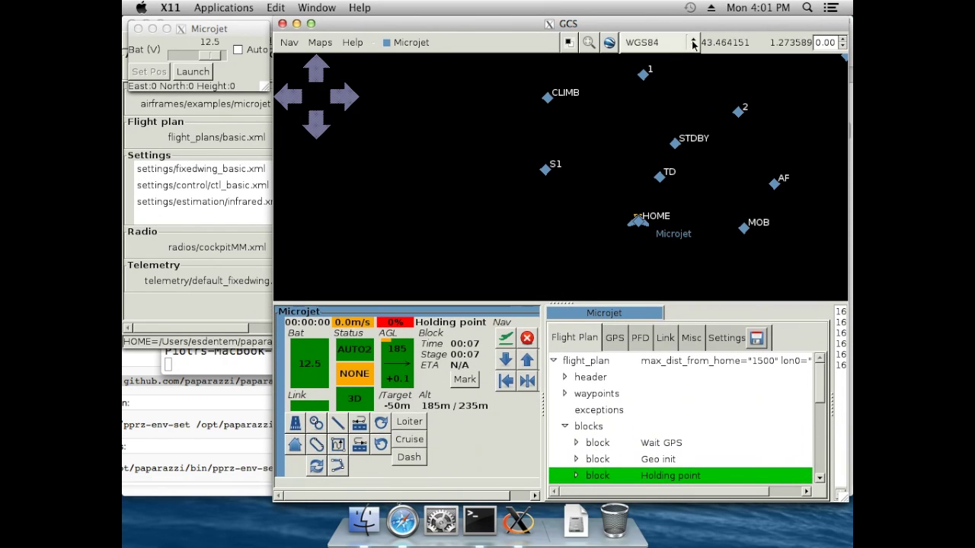
Fit the Microjet flight plan in view and show satellite map tiles beneath the waypoints
left_click(591, 43)
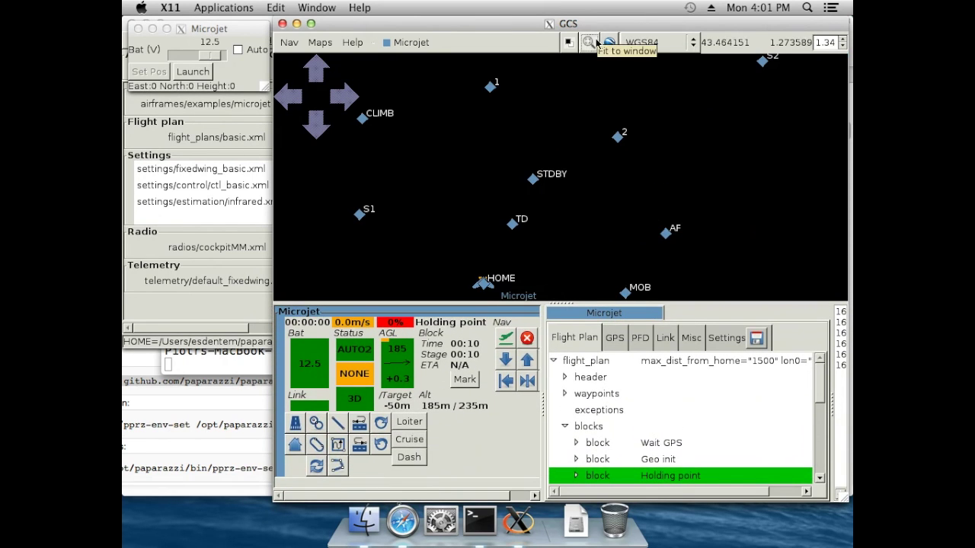
scroll(558, 152, "up", 1)
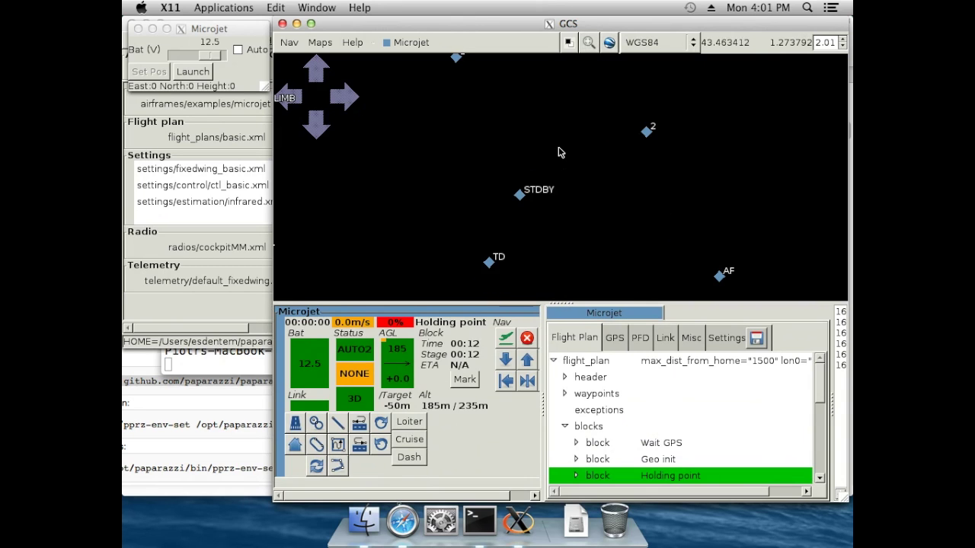
scroll(538, 203, "down", 1)
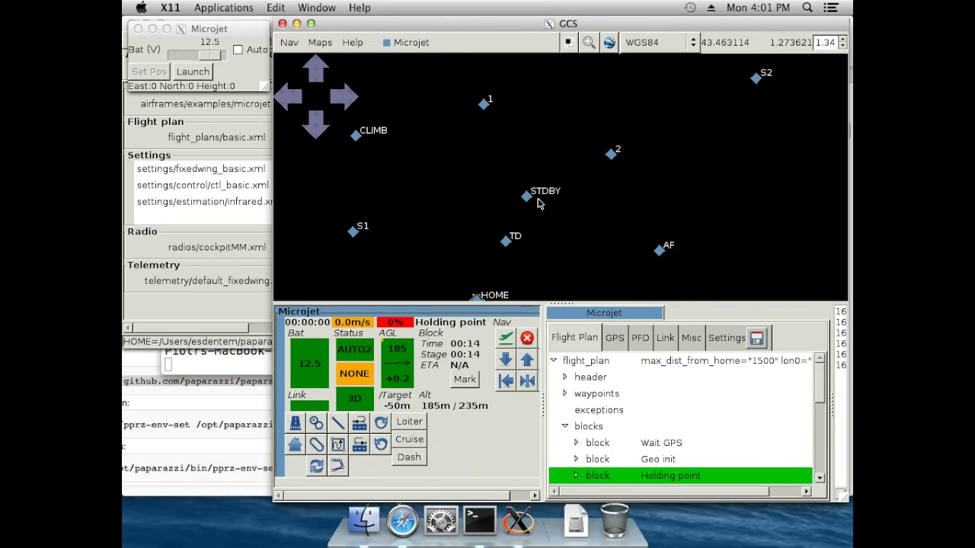
scroll(538, 204, "down", 1)
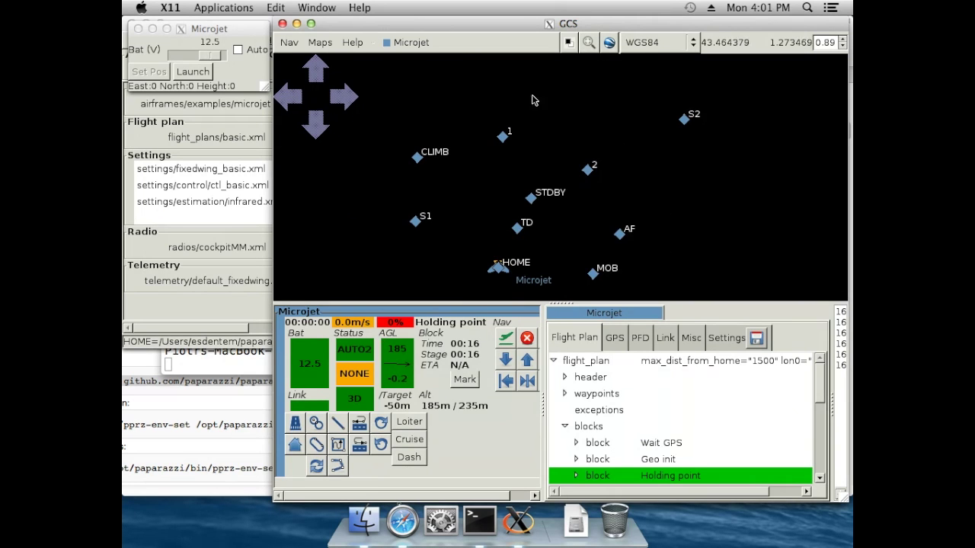
mouse_move(531, 199)
left_mouse_down()
mouse_move(549, 179)
mouse_move(538, 195)
left_mouse_up()
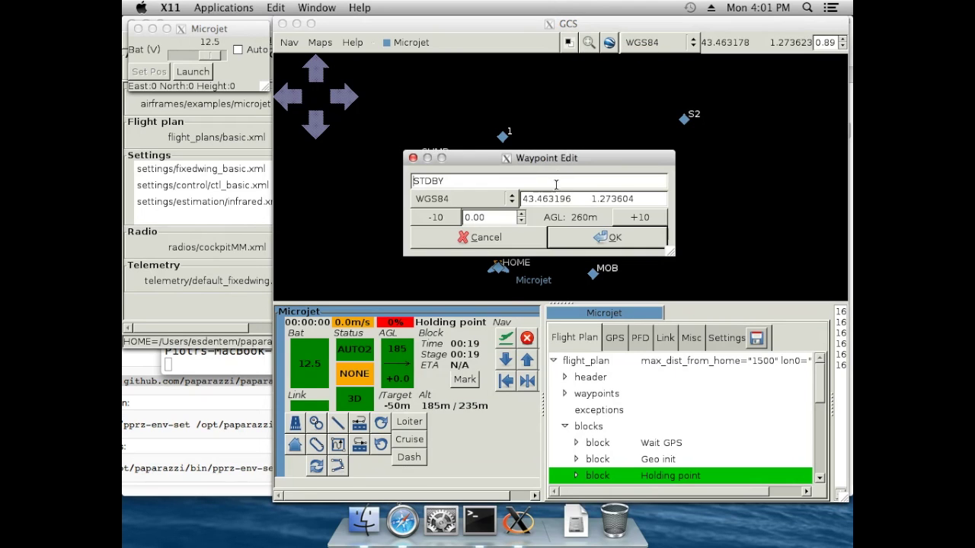
left_click(487, 233)
left_click(607, 46)
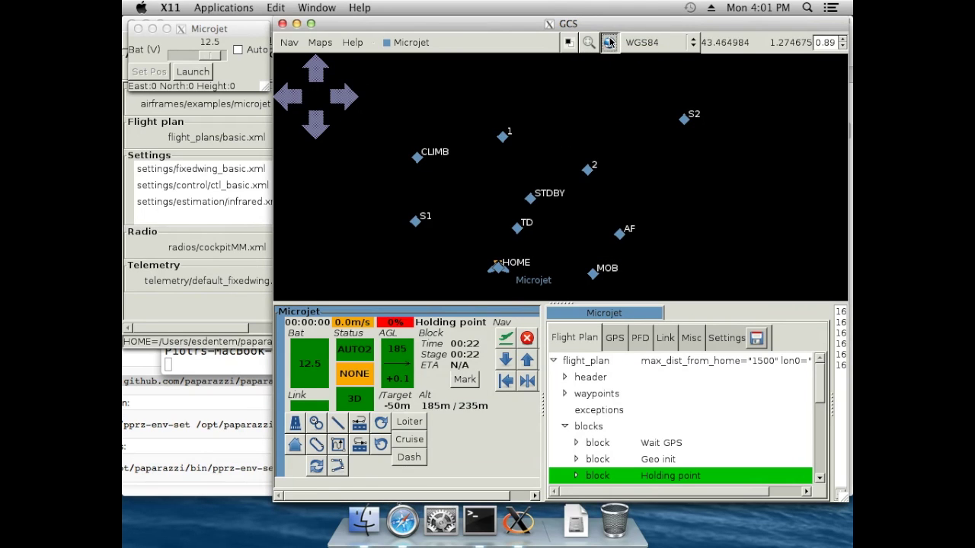
left_click_drag(545, 137, 571, 128)
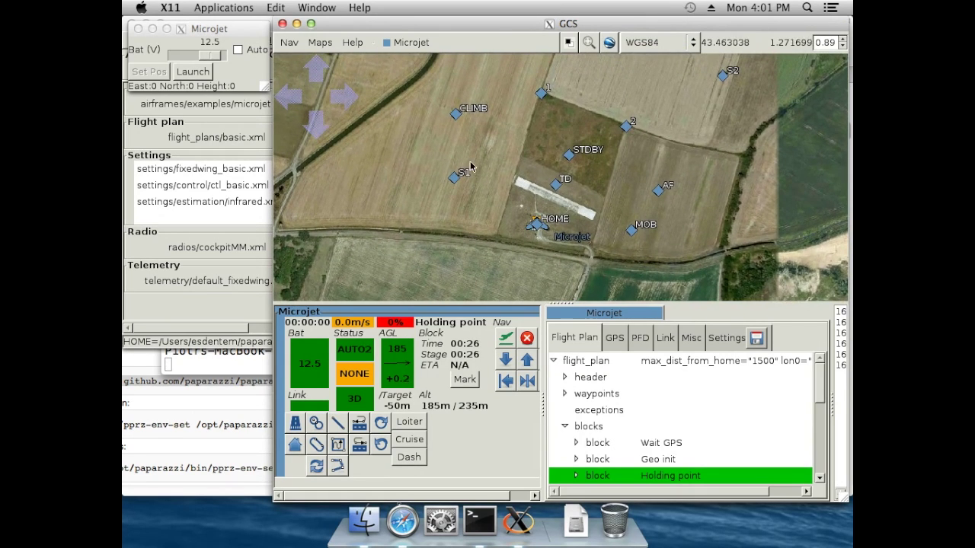
Send the Microjet takeoff command and launch it in the simulator window
left_click(299, 424)
left_click(204, 71)
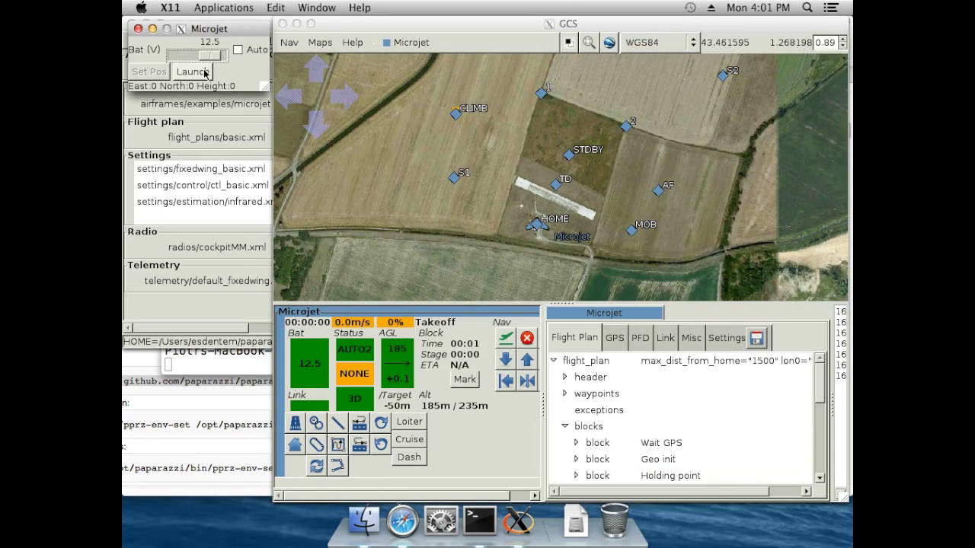